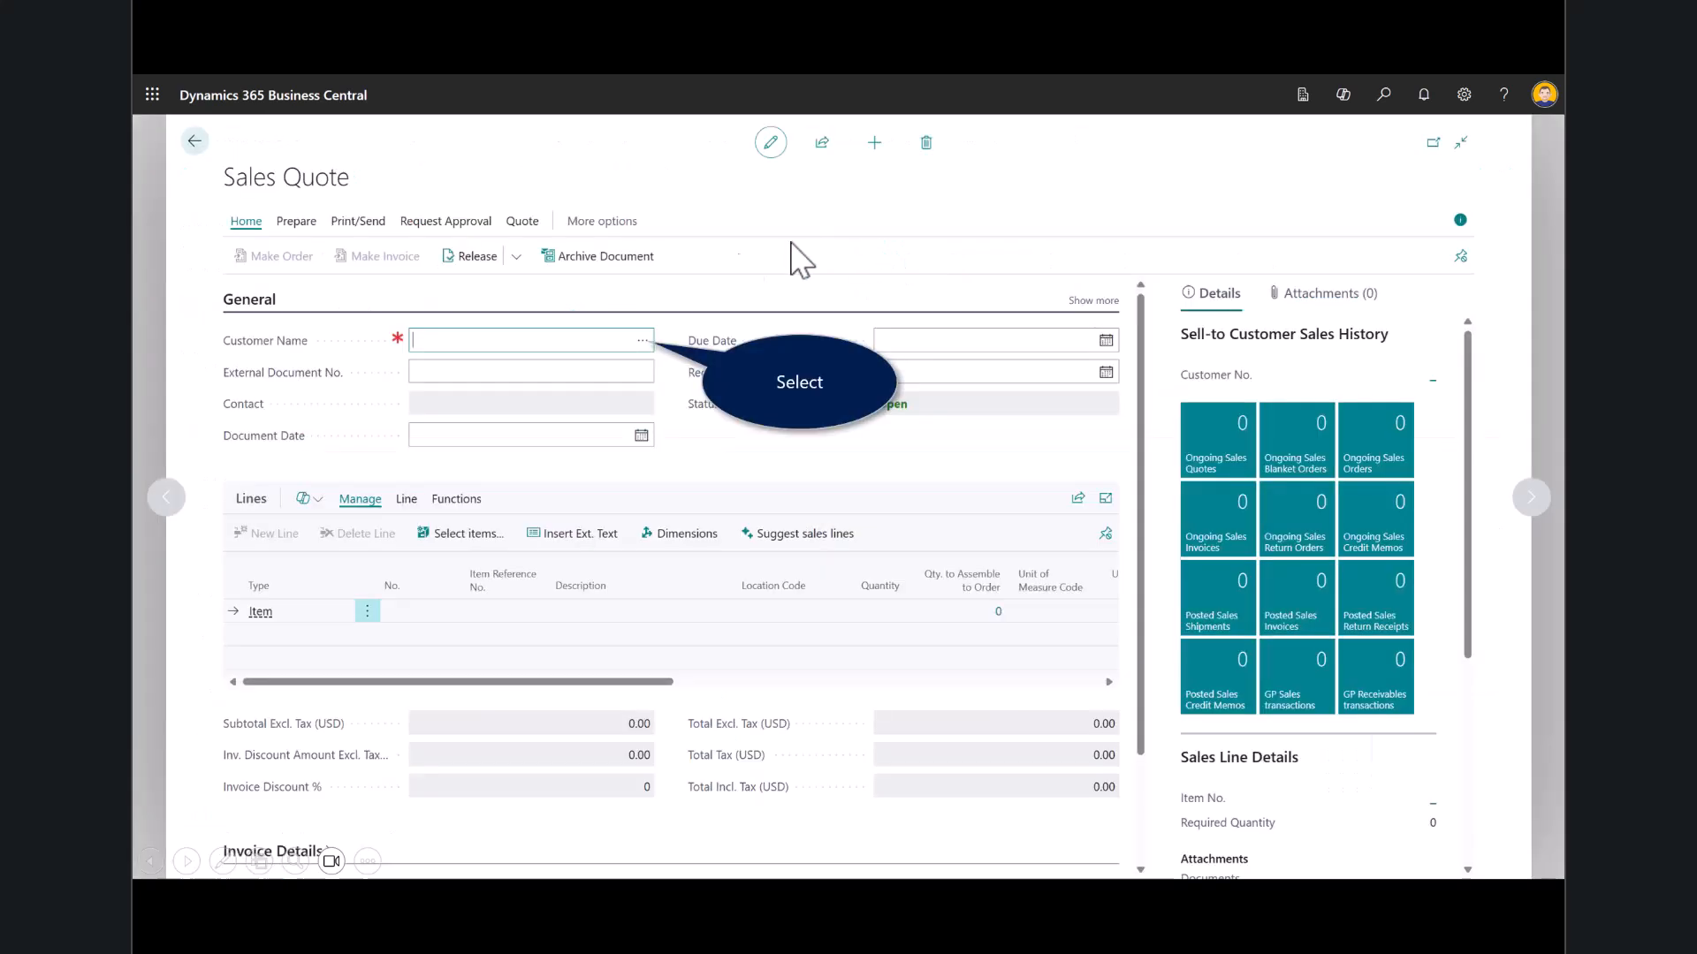
- Set Adatum Corporation as the customer of the new sales quote
click(644, 342)
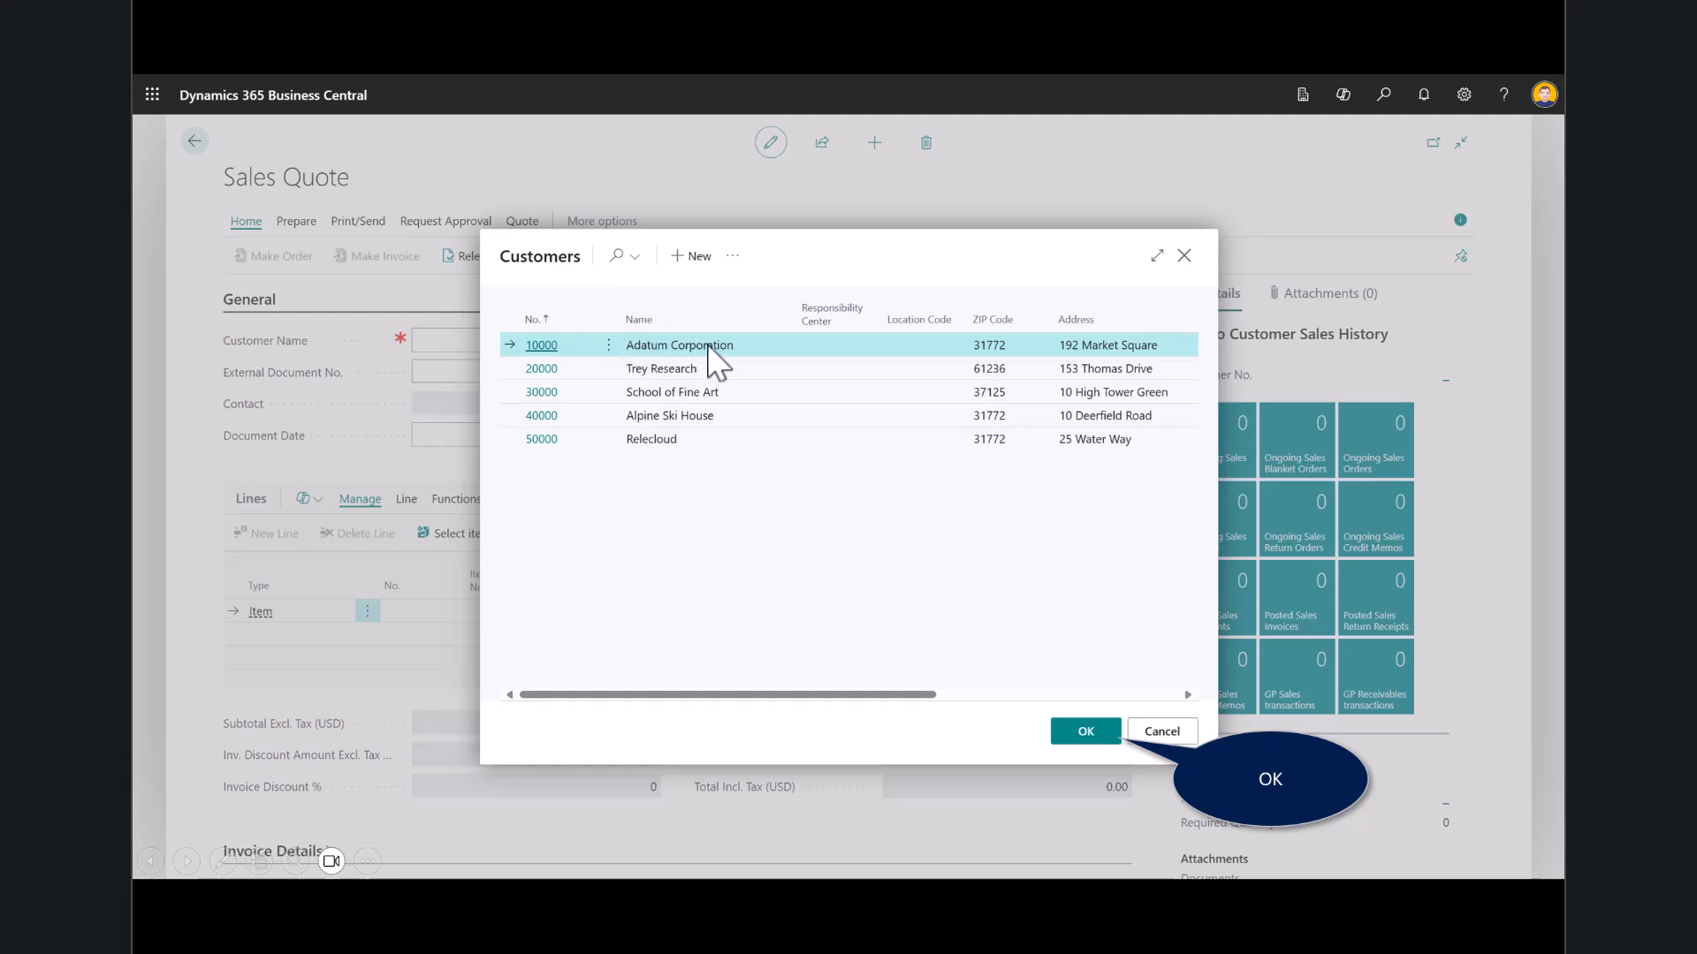
click(1086, 723)
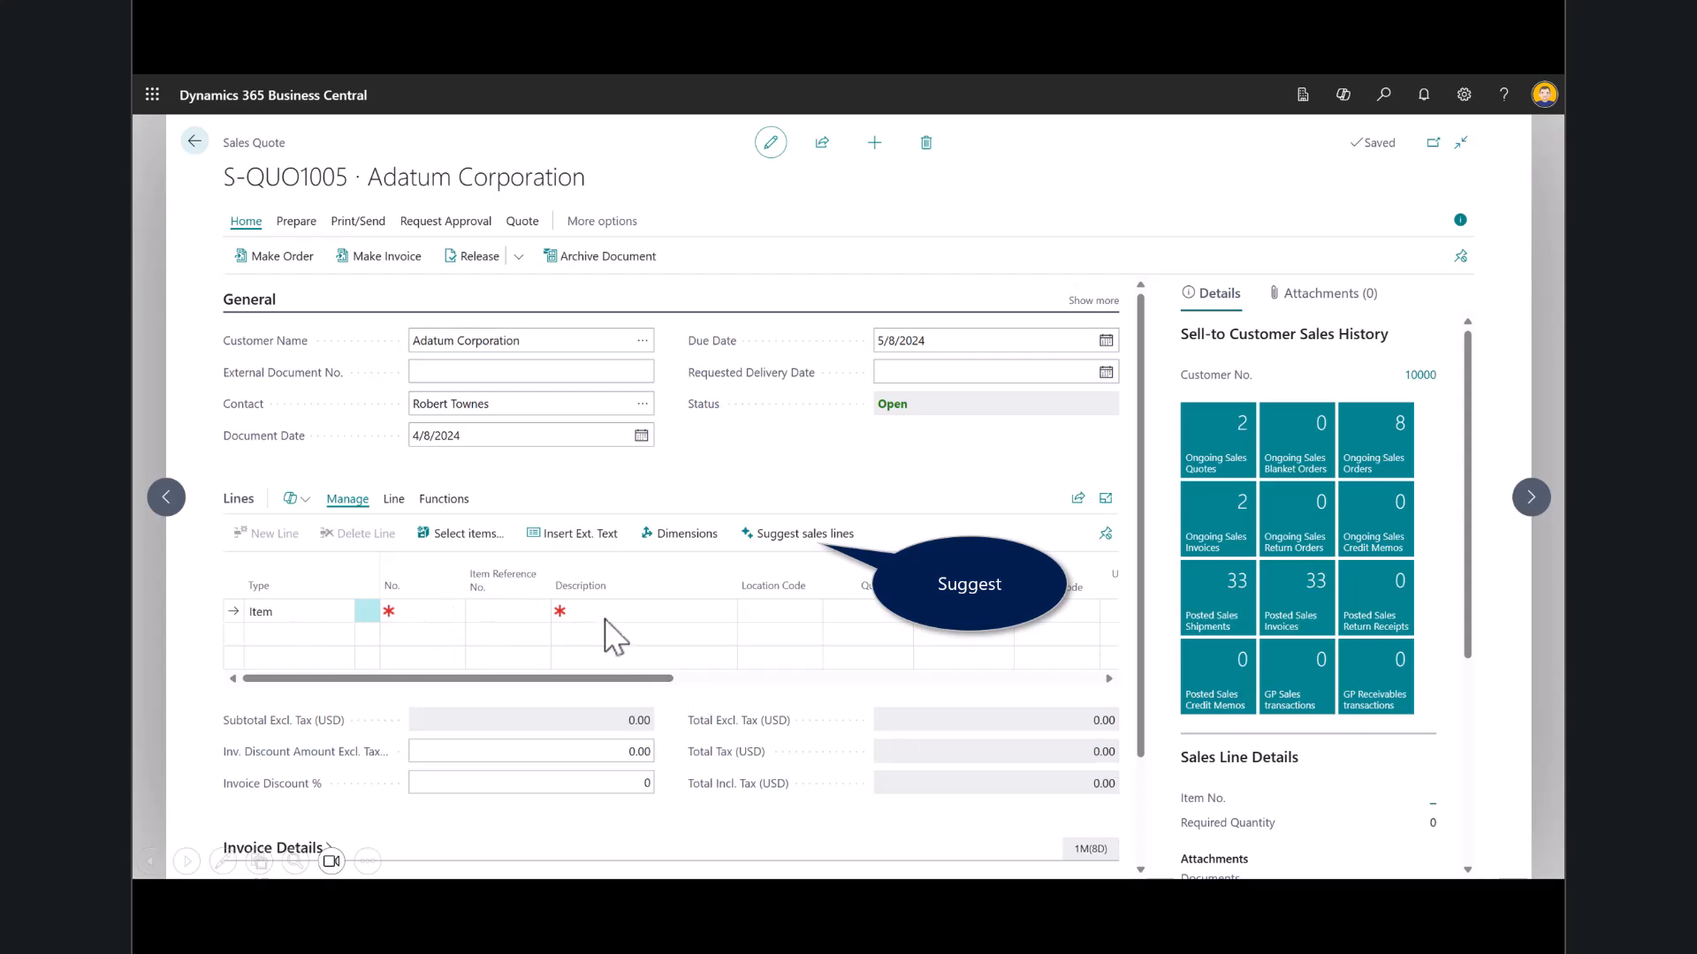
- Generate suggested sales lines with the preset prompt "Copy from the last invoice" and review the posted invoice they are based on
click(783, 534)
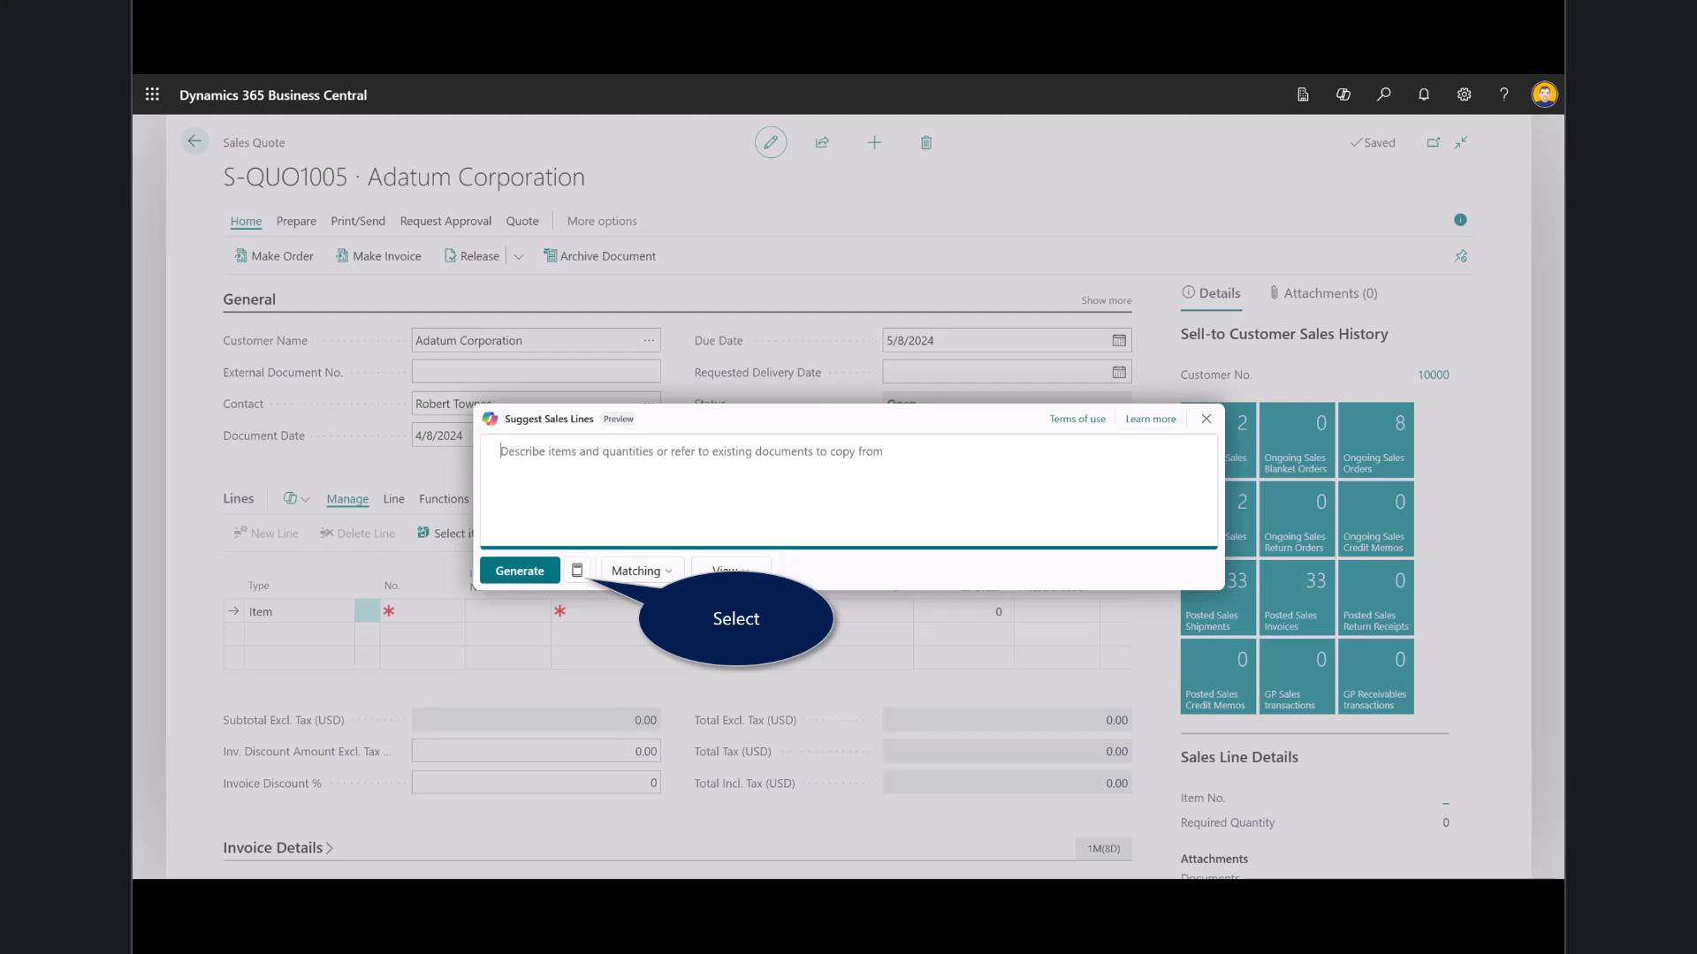
click(577, 572)
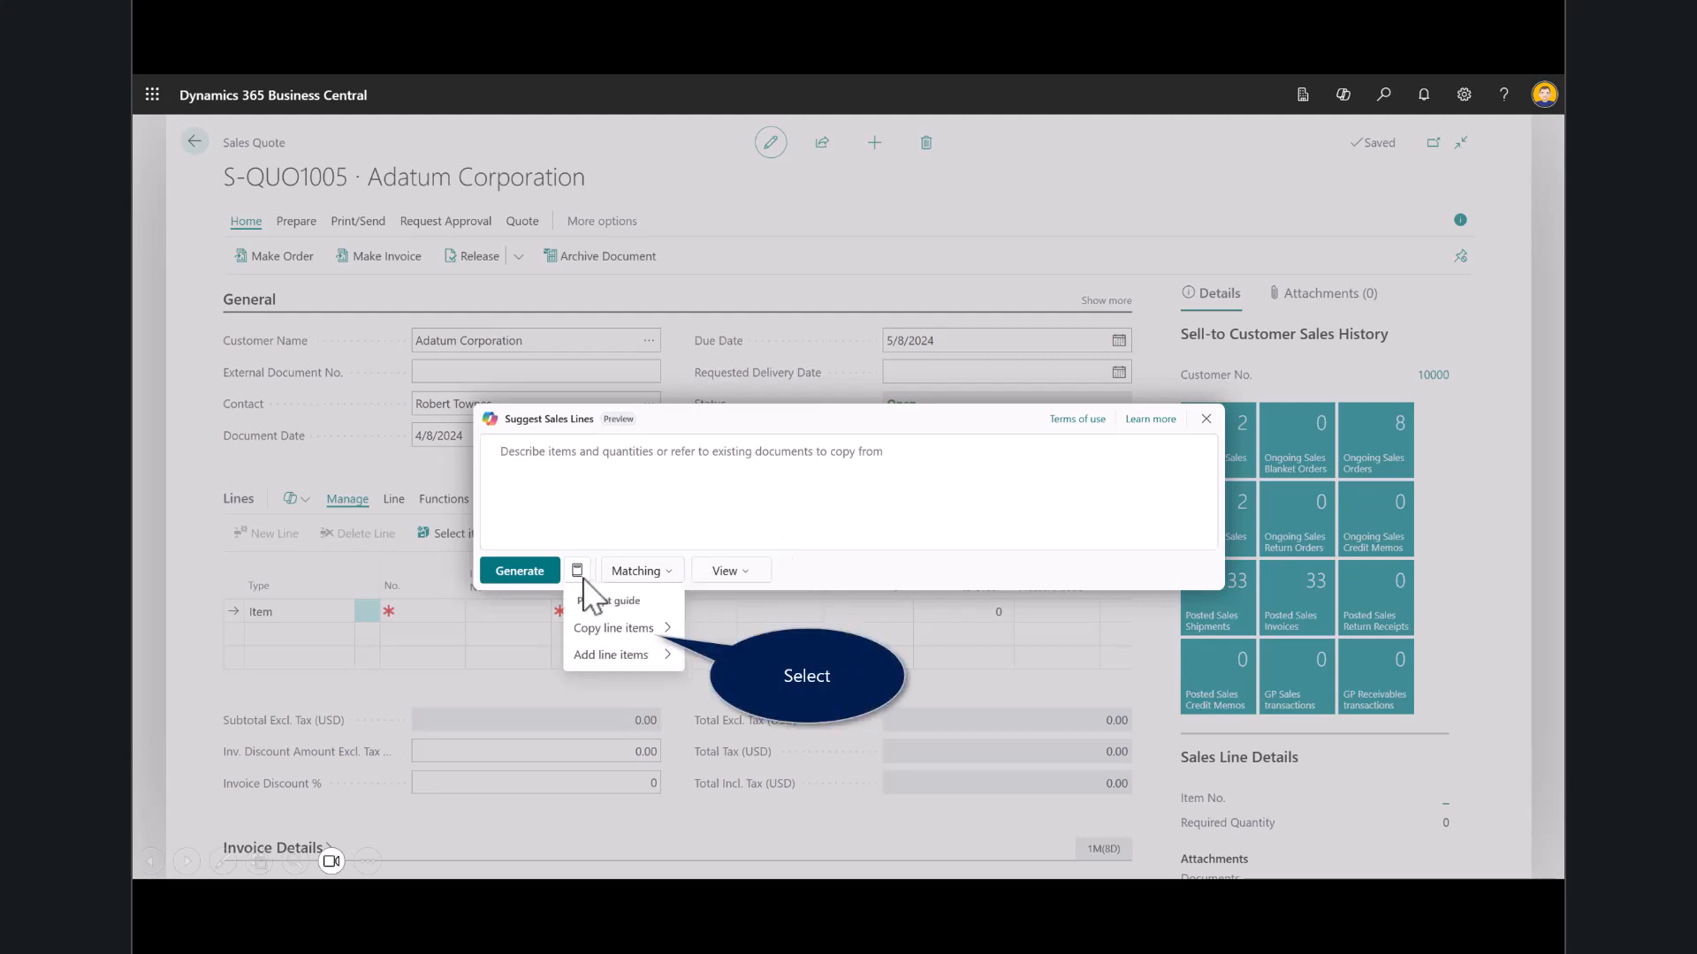
click(601, 627)
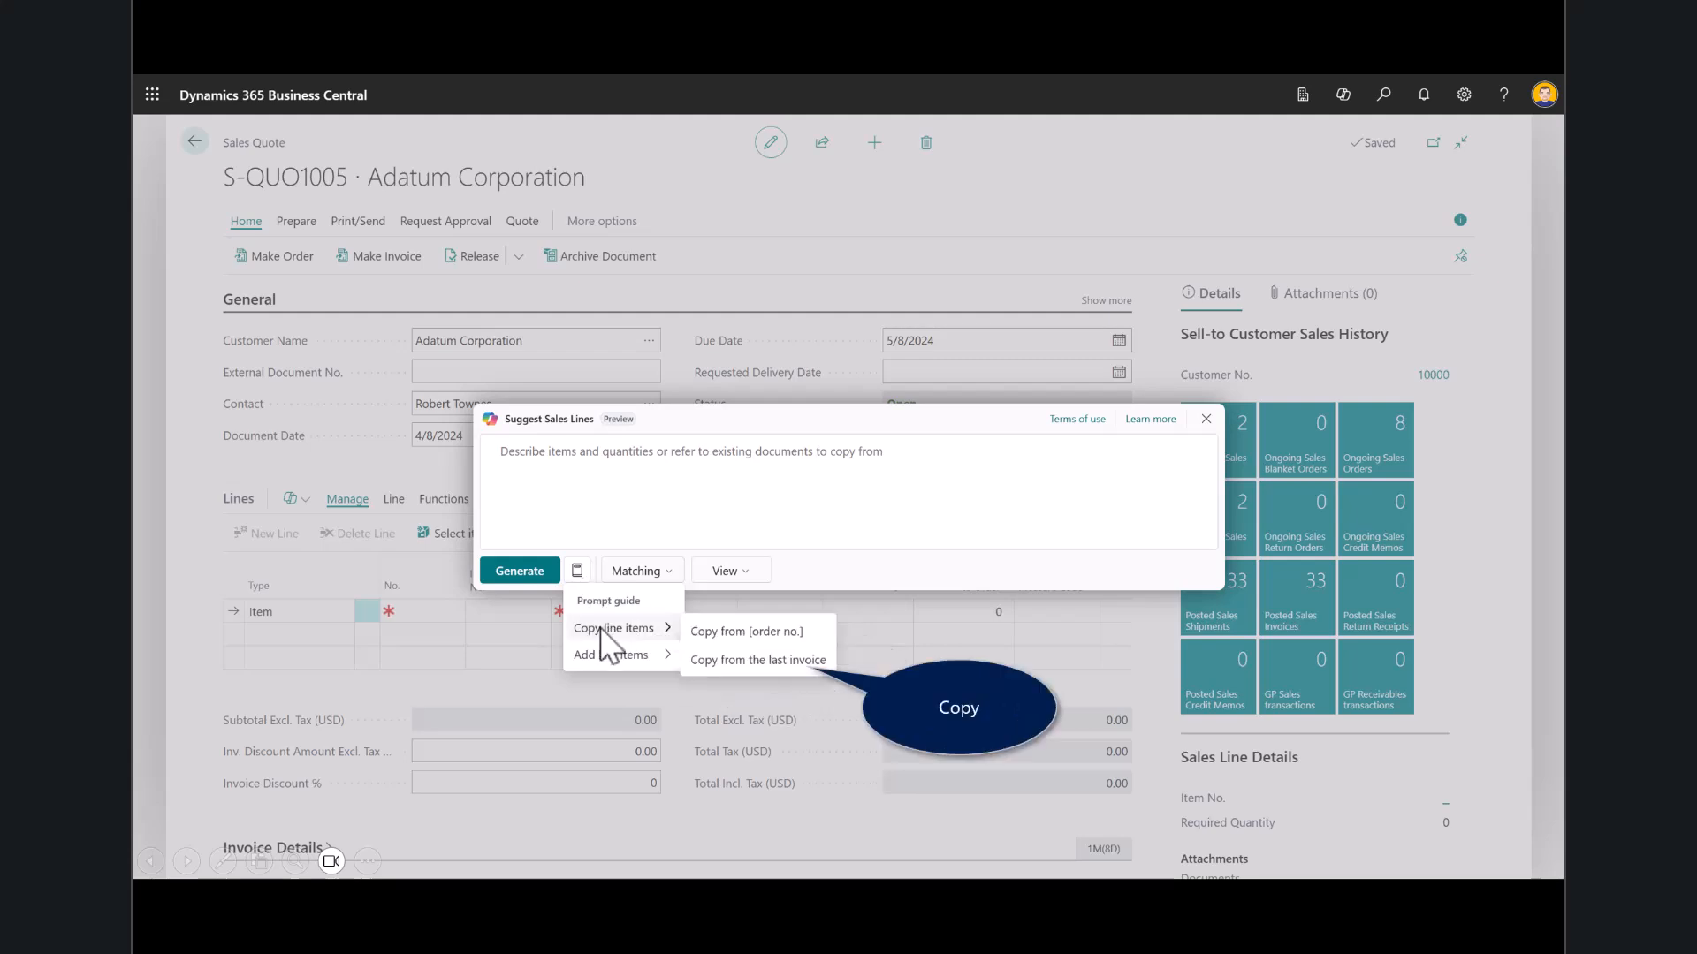
click(740, 660)
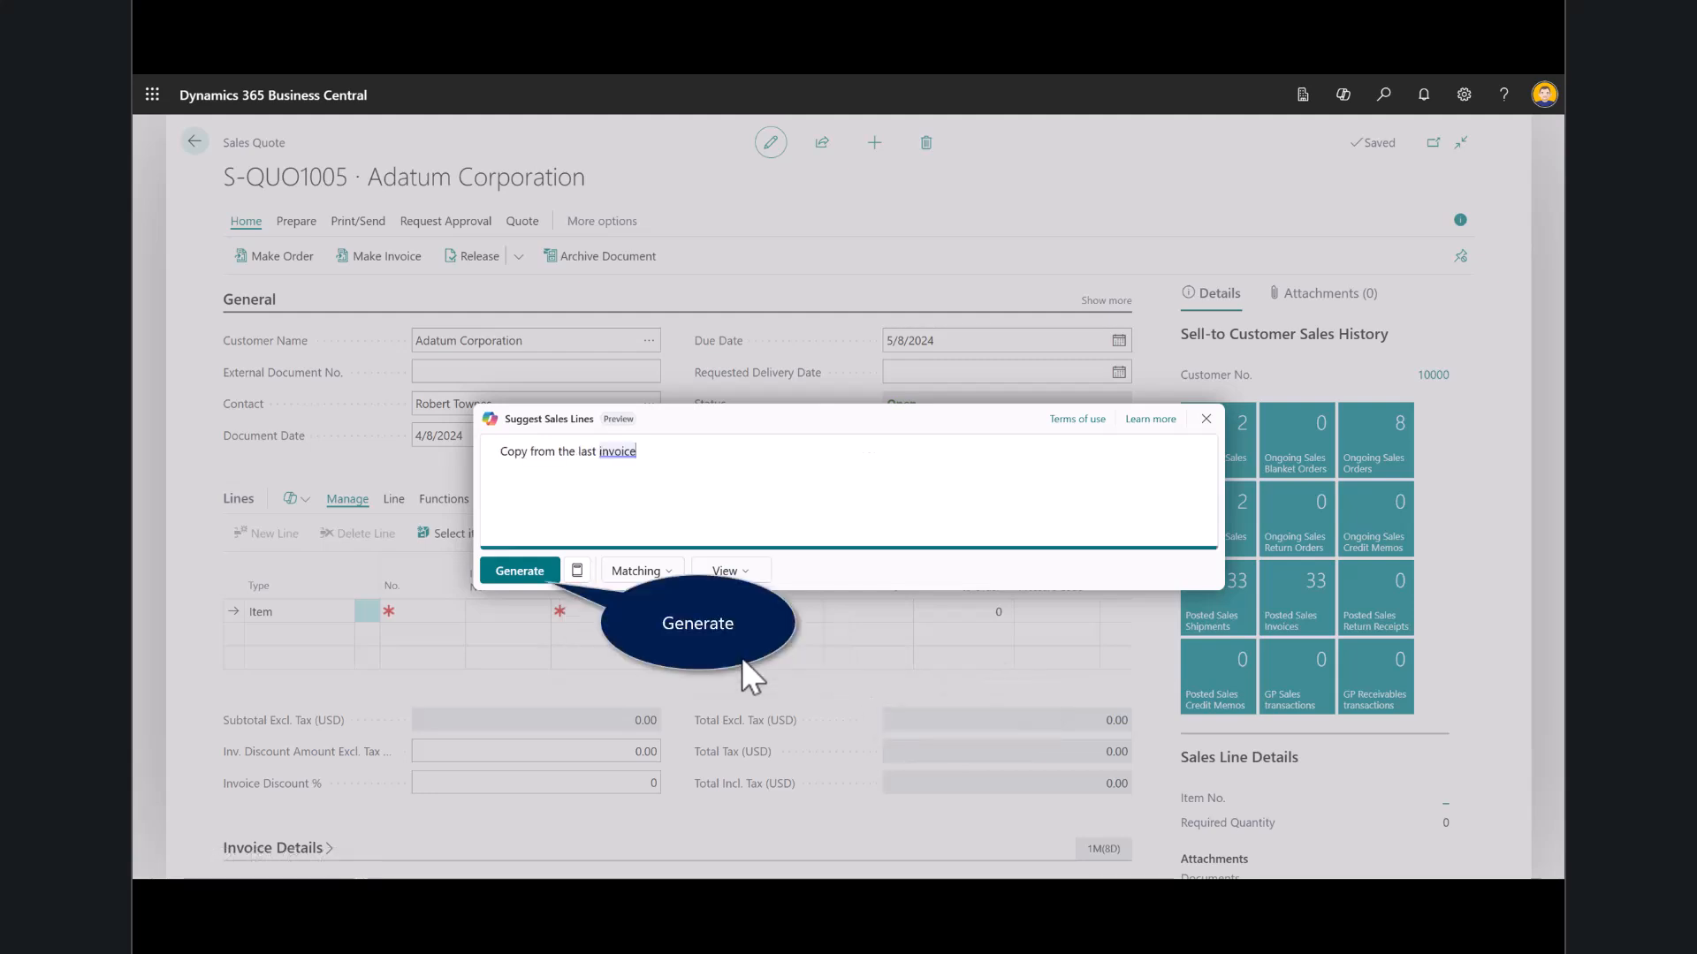
click(740, 657)
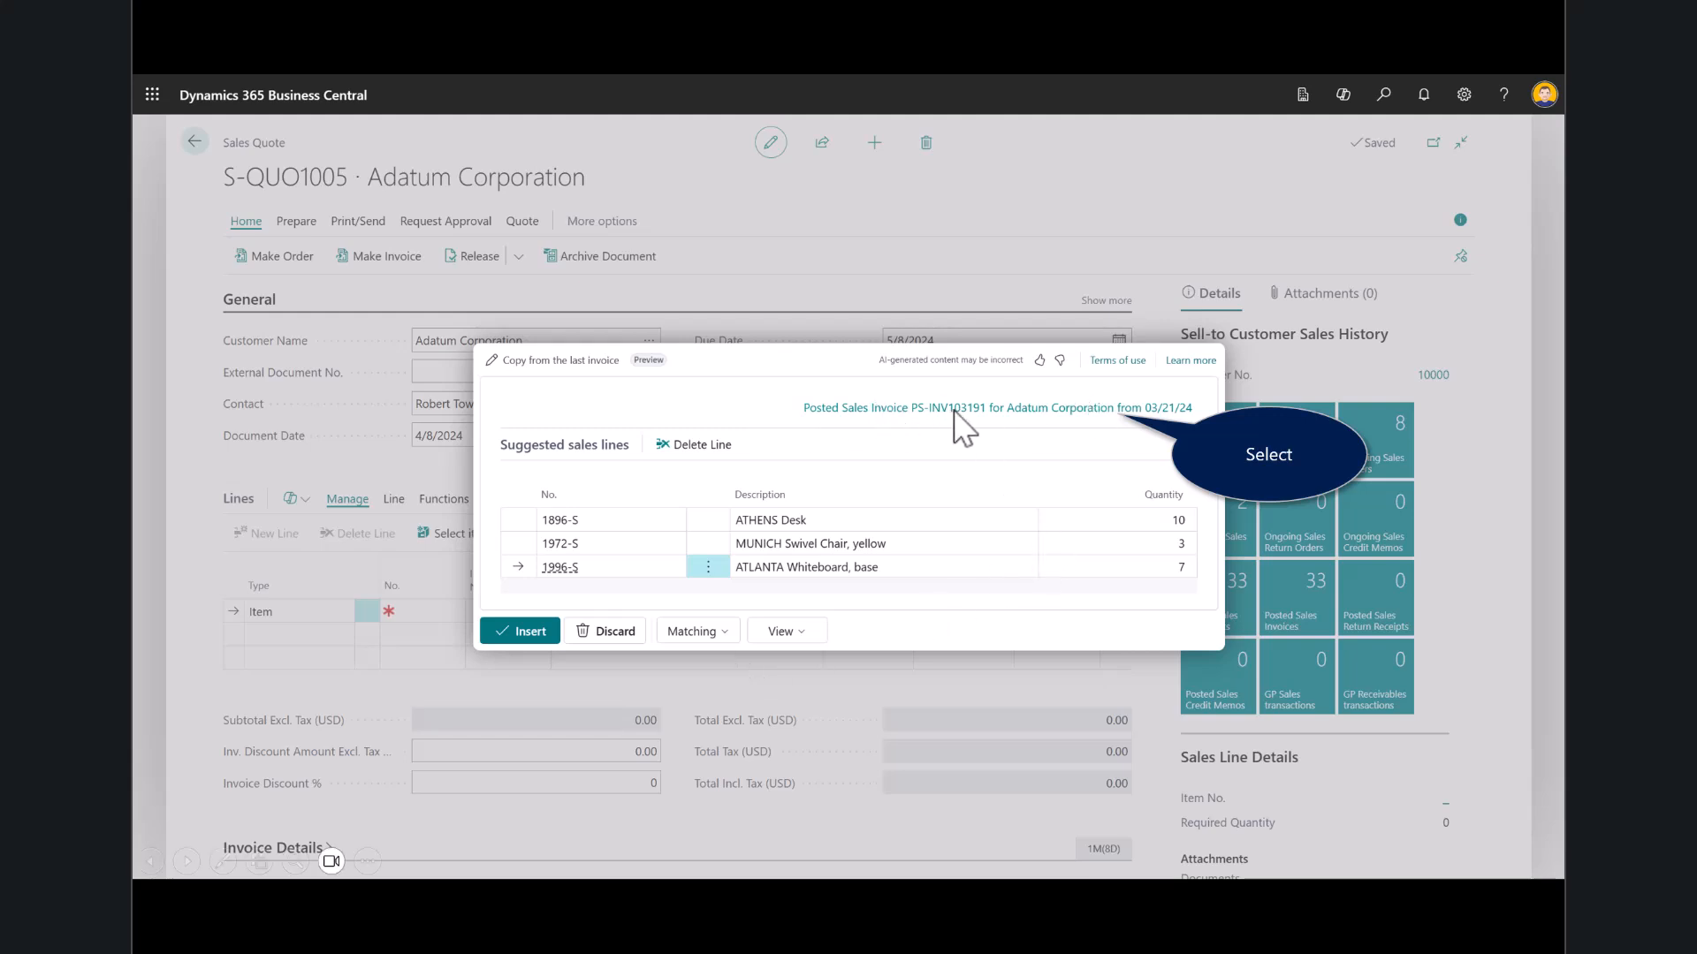
click(1029, 412)
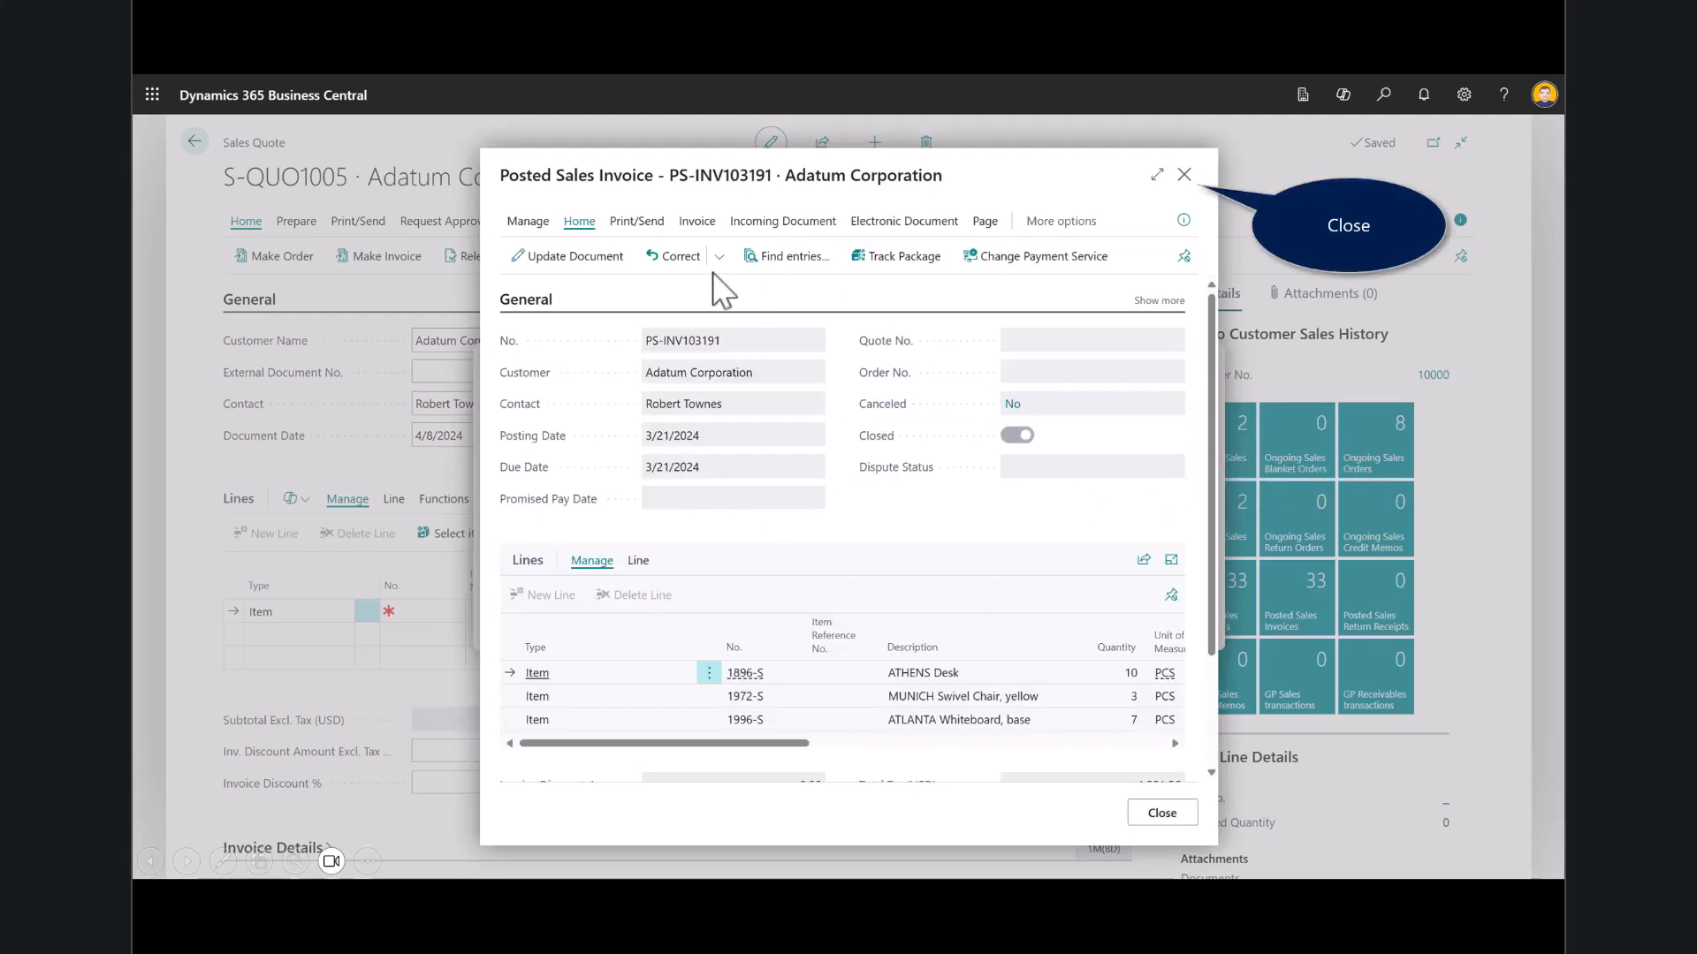
click(1184, 175)
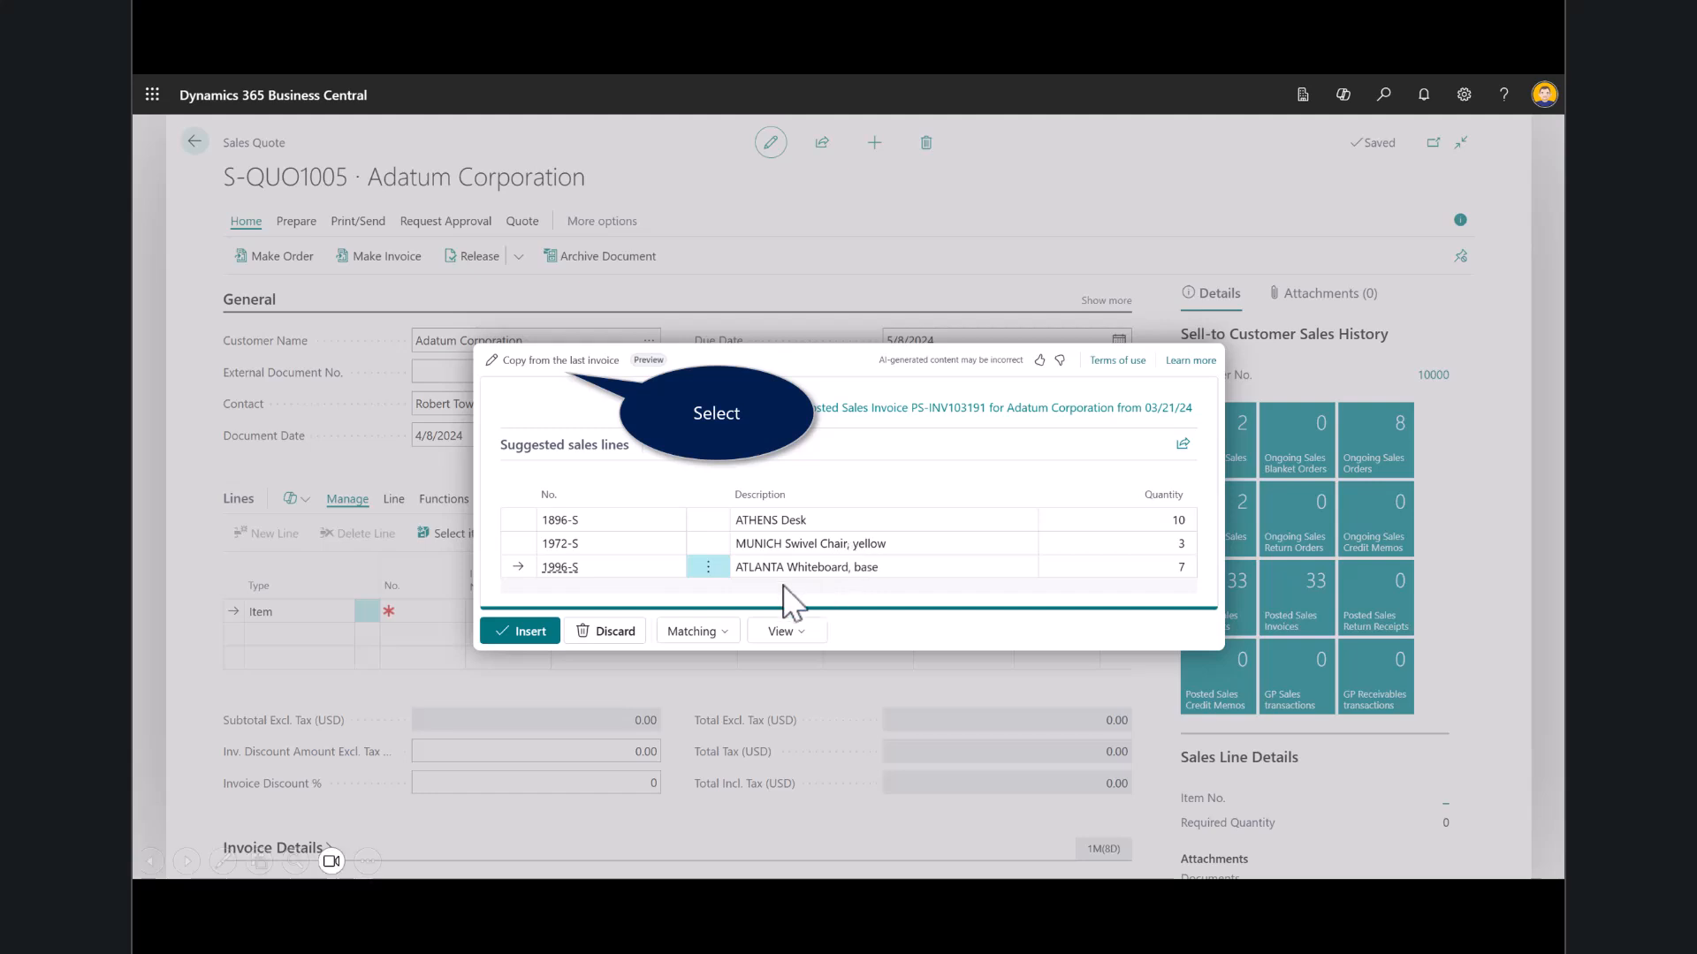
- Revise the prompt to "Copy from the last invoice 3196", regenerate the suggestions and insert them into the quote
click(549, 364)
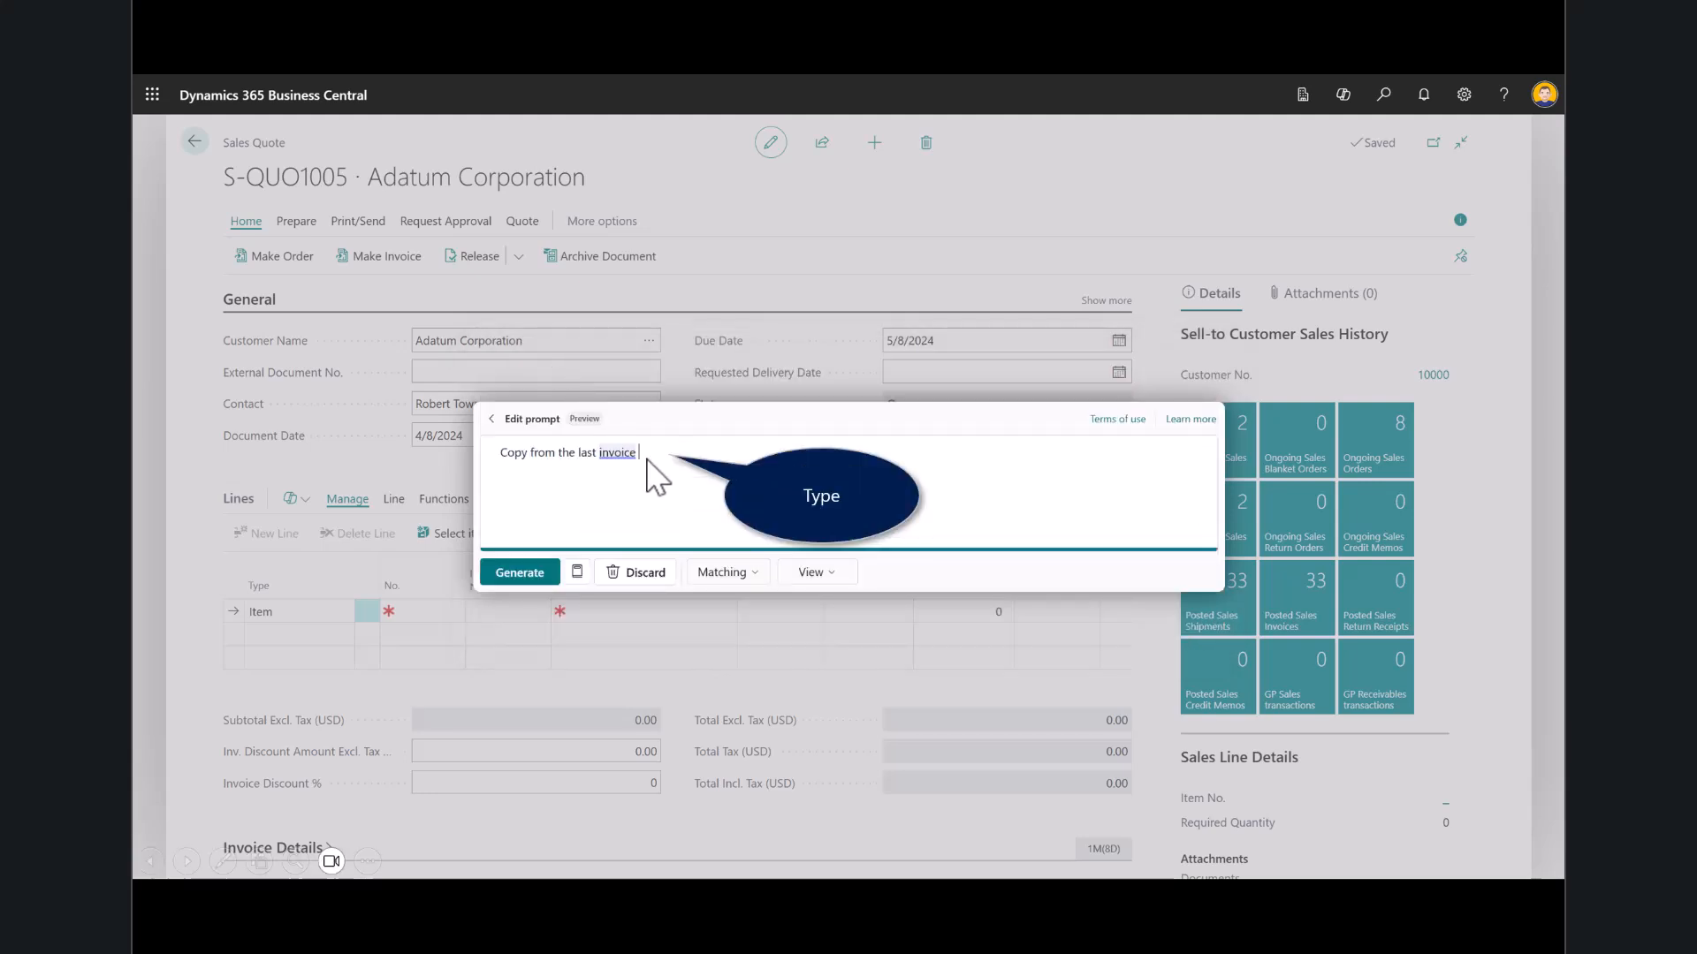
text(3196)
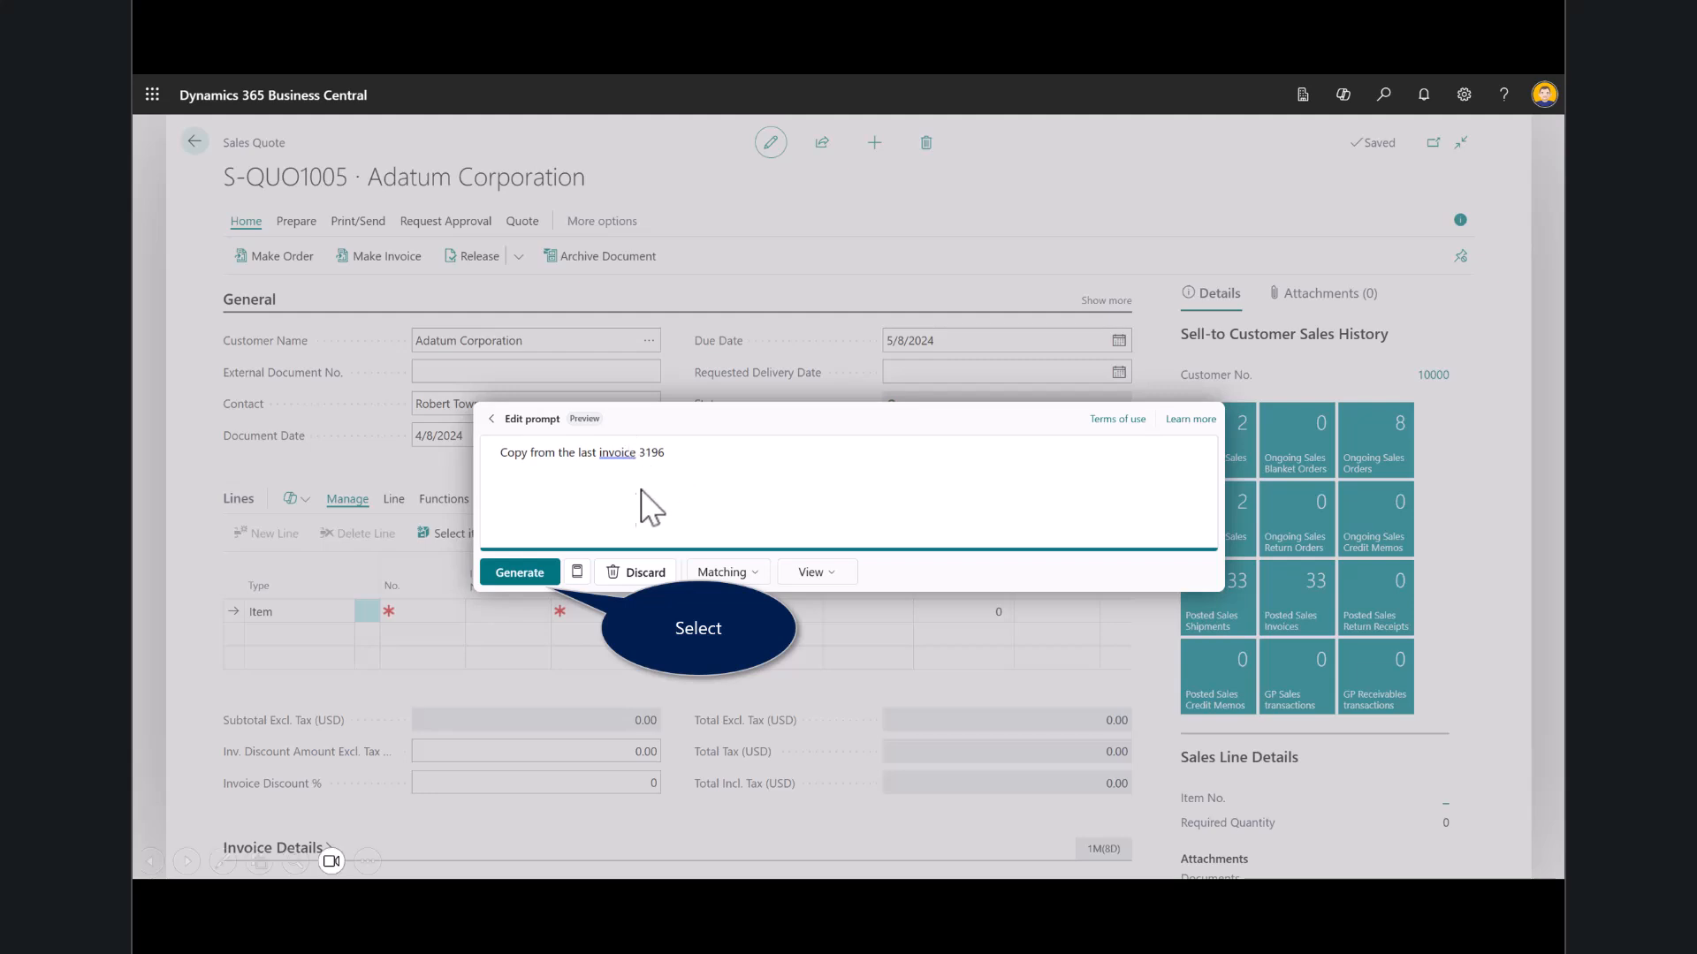
click(532, 576)
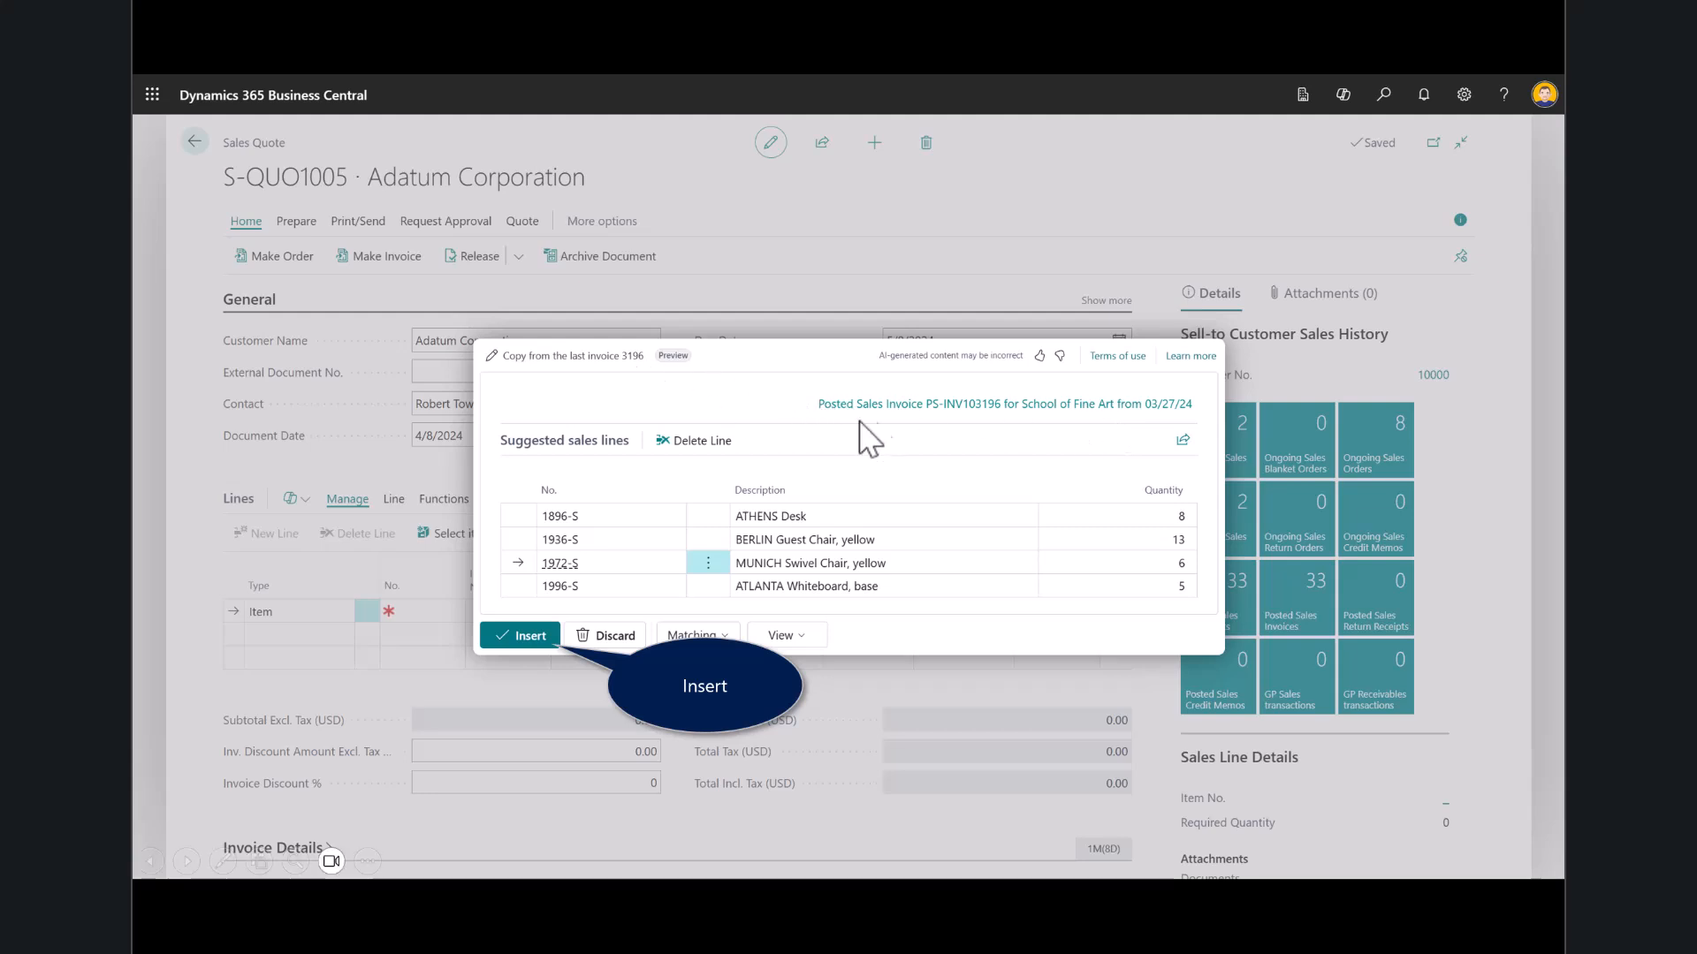
click(519, 636)
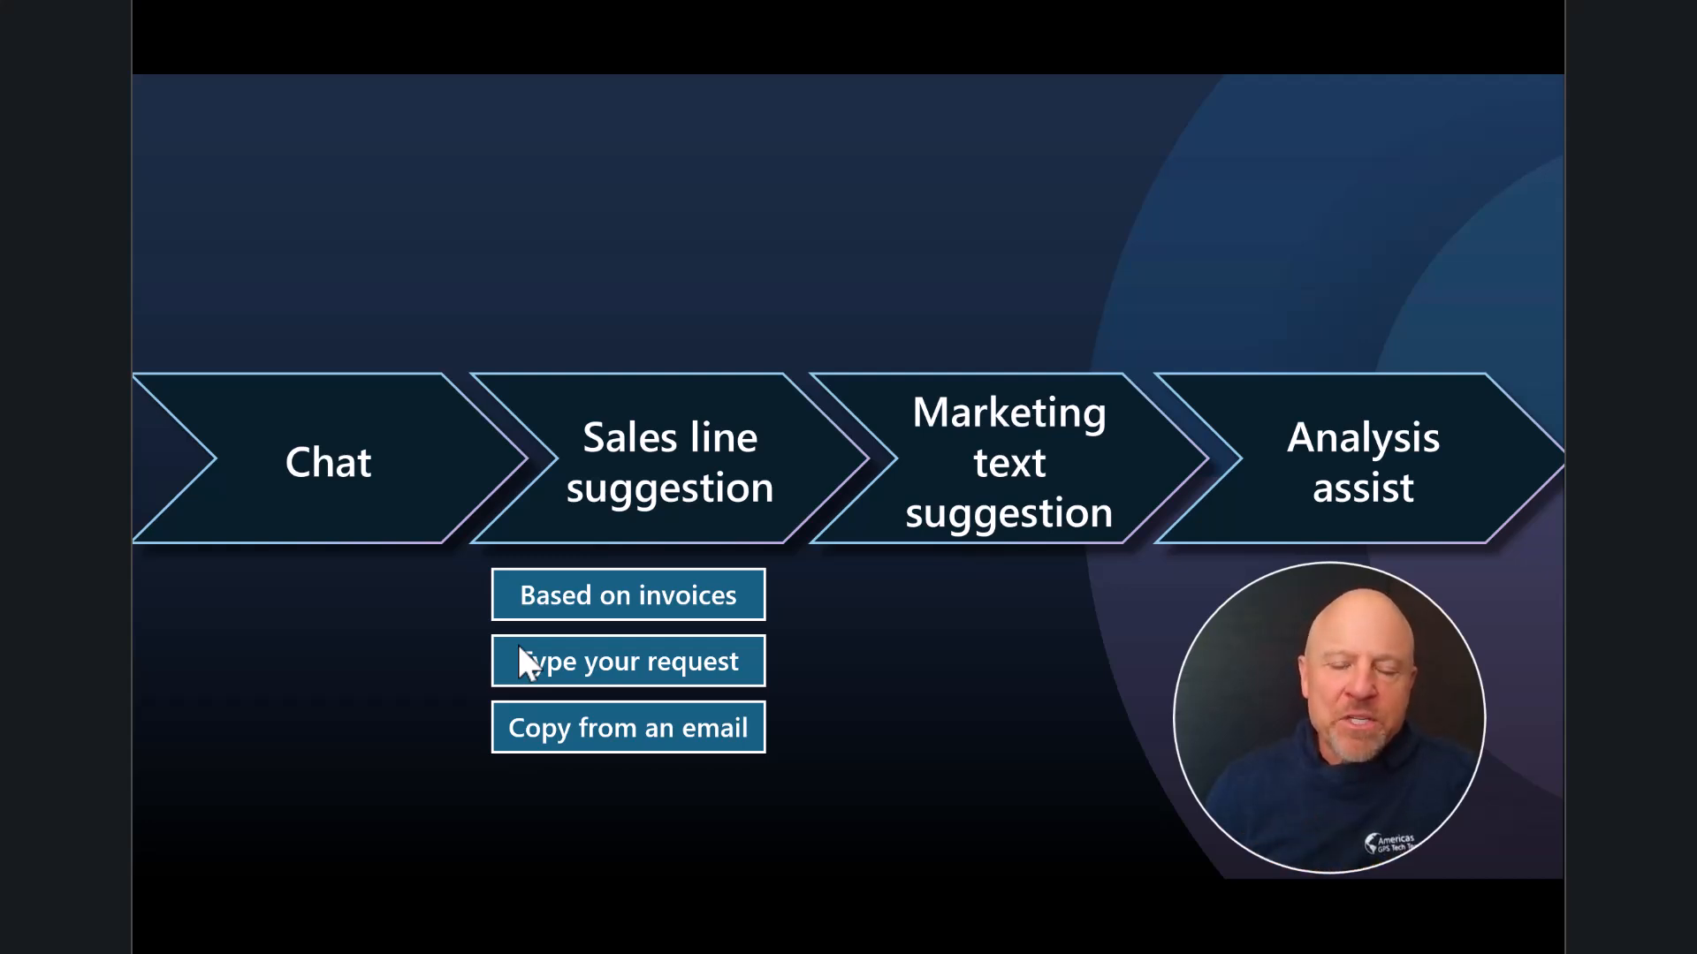
click(517, 644)
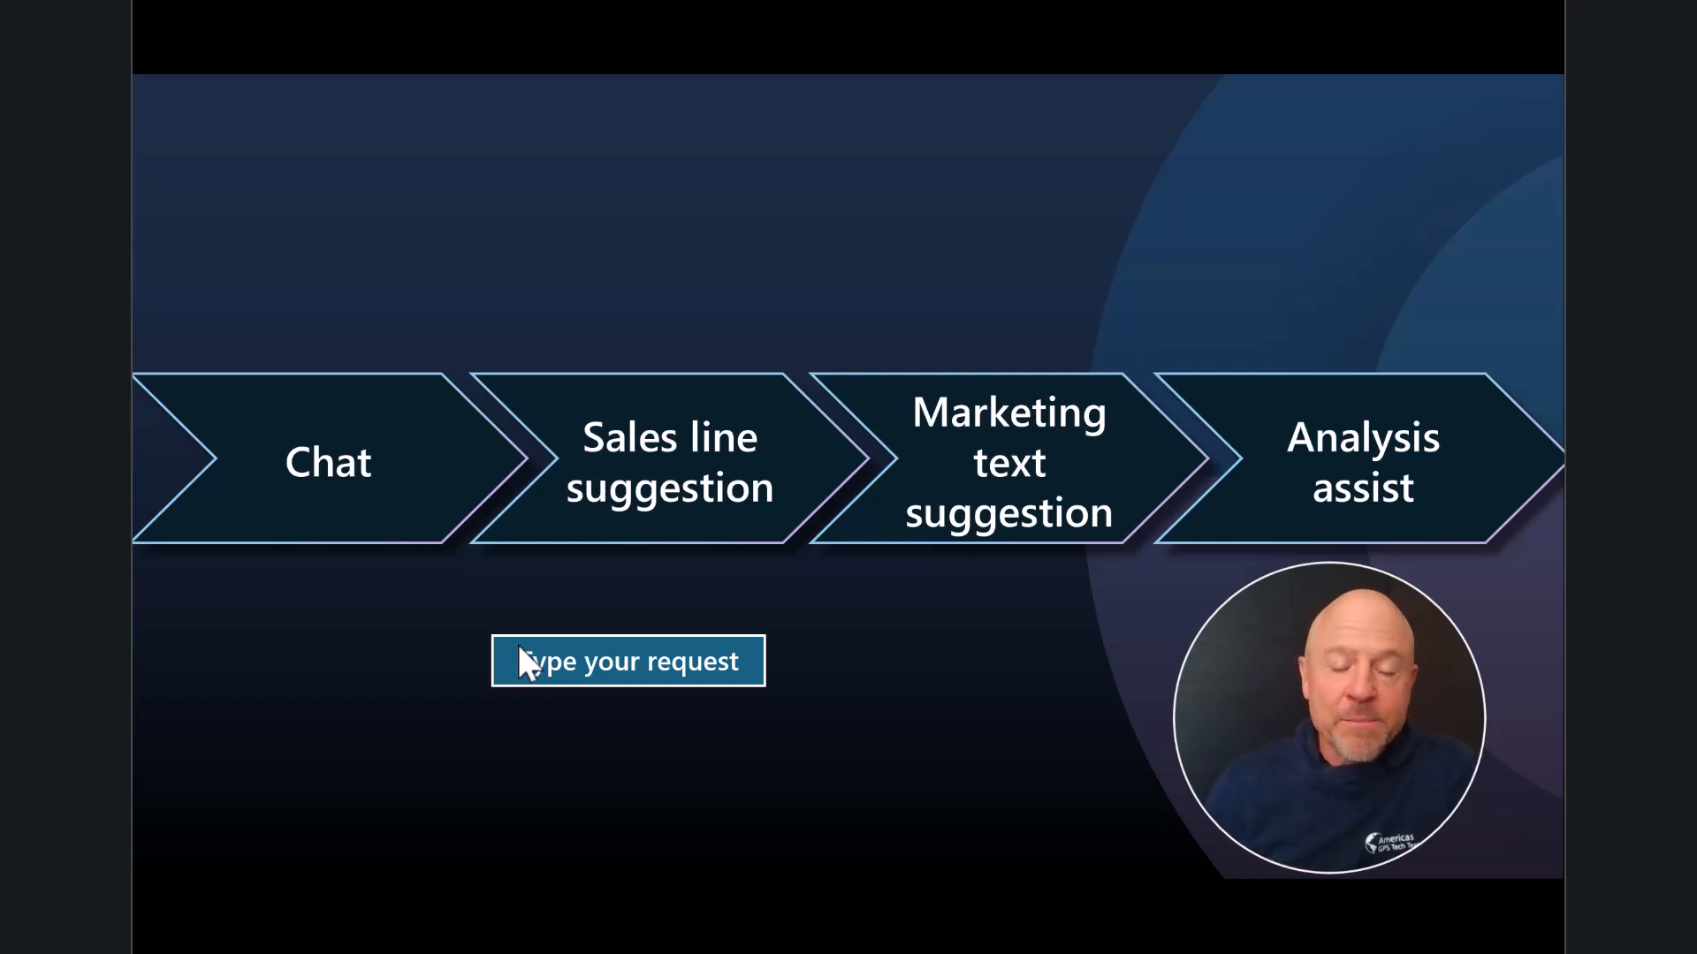
click(518, 645)
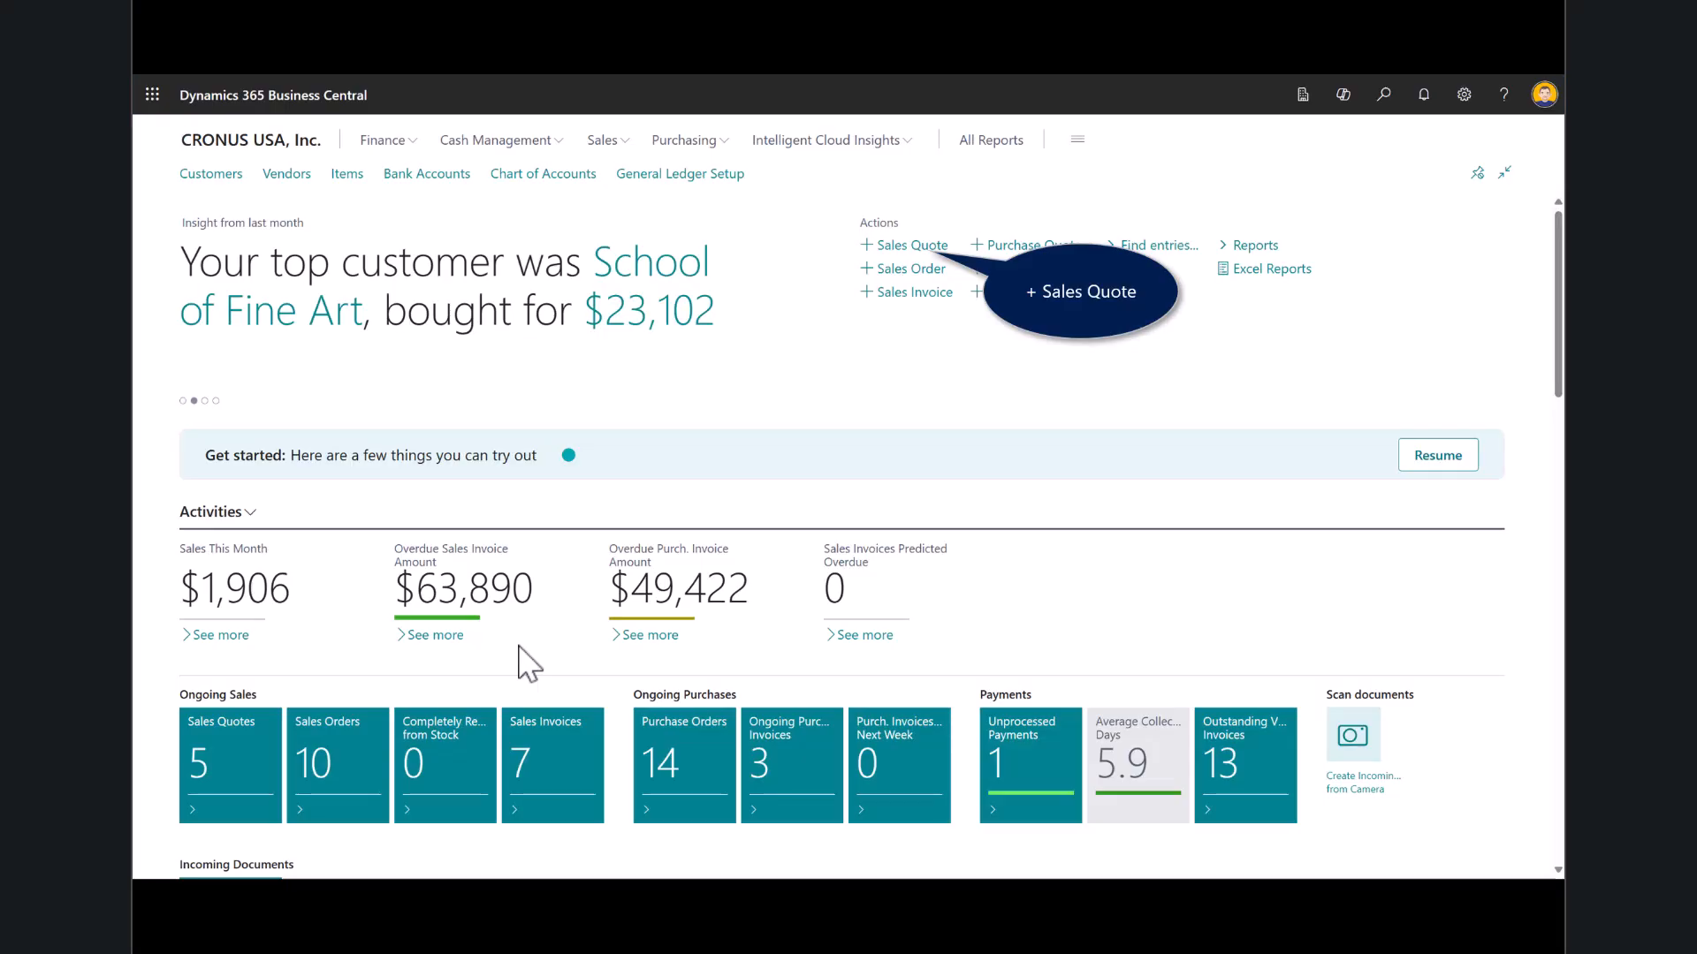
- Create a new sales quote for the customer Trey Research
click(912, 265)
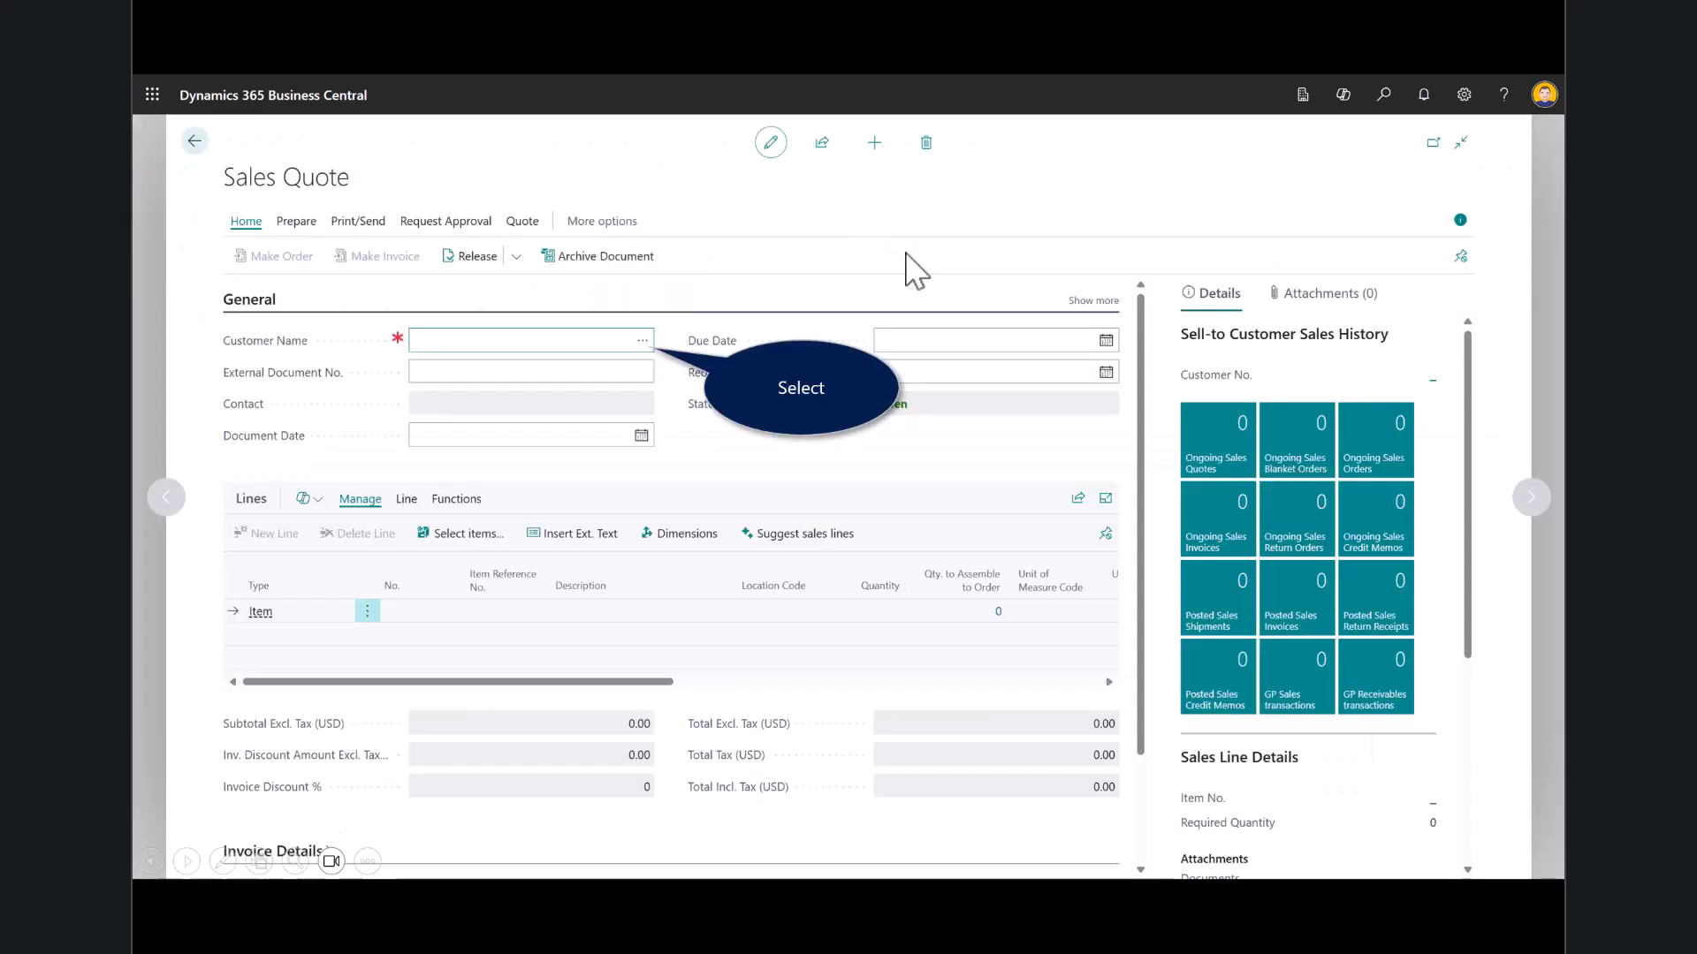
click(645, 356)
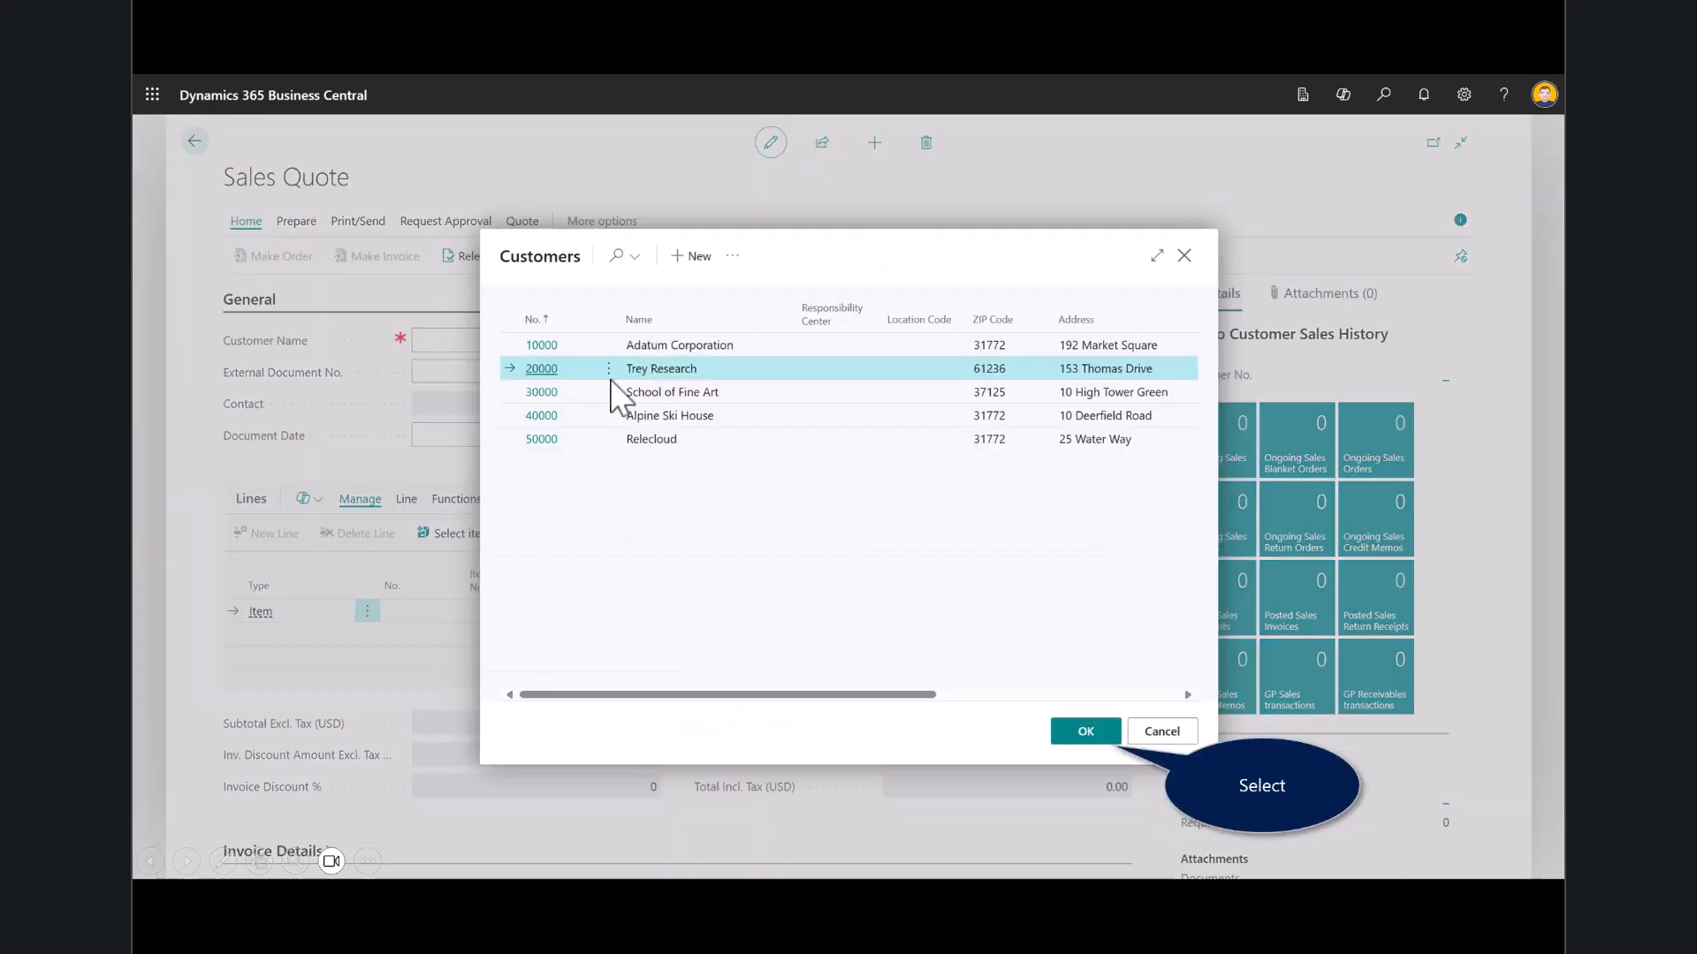
click(689, 374)
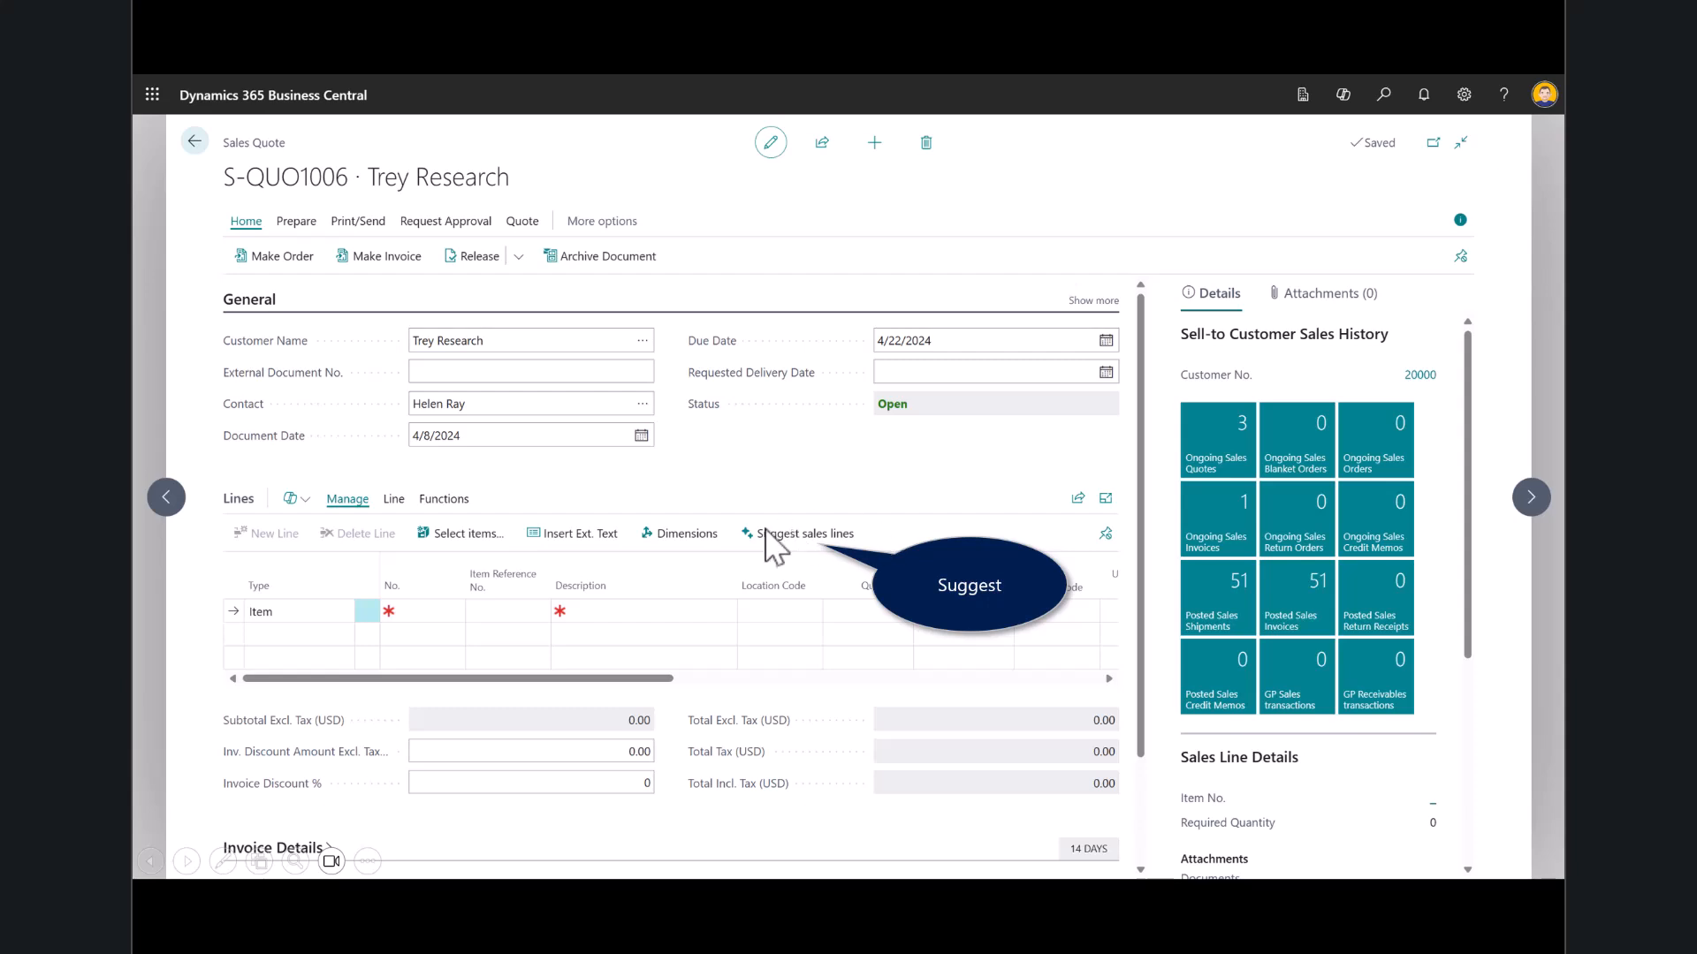
- Generate suggested sales lines for the Trey Research quote with the request "I need an office desk and 2 blue chairs"
click(806, 535)
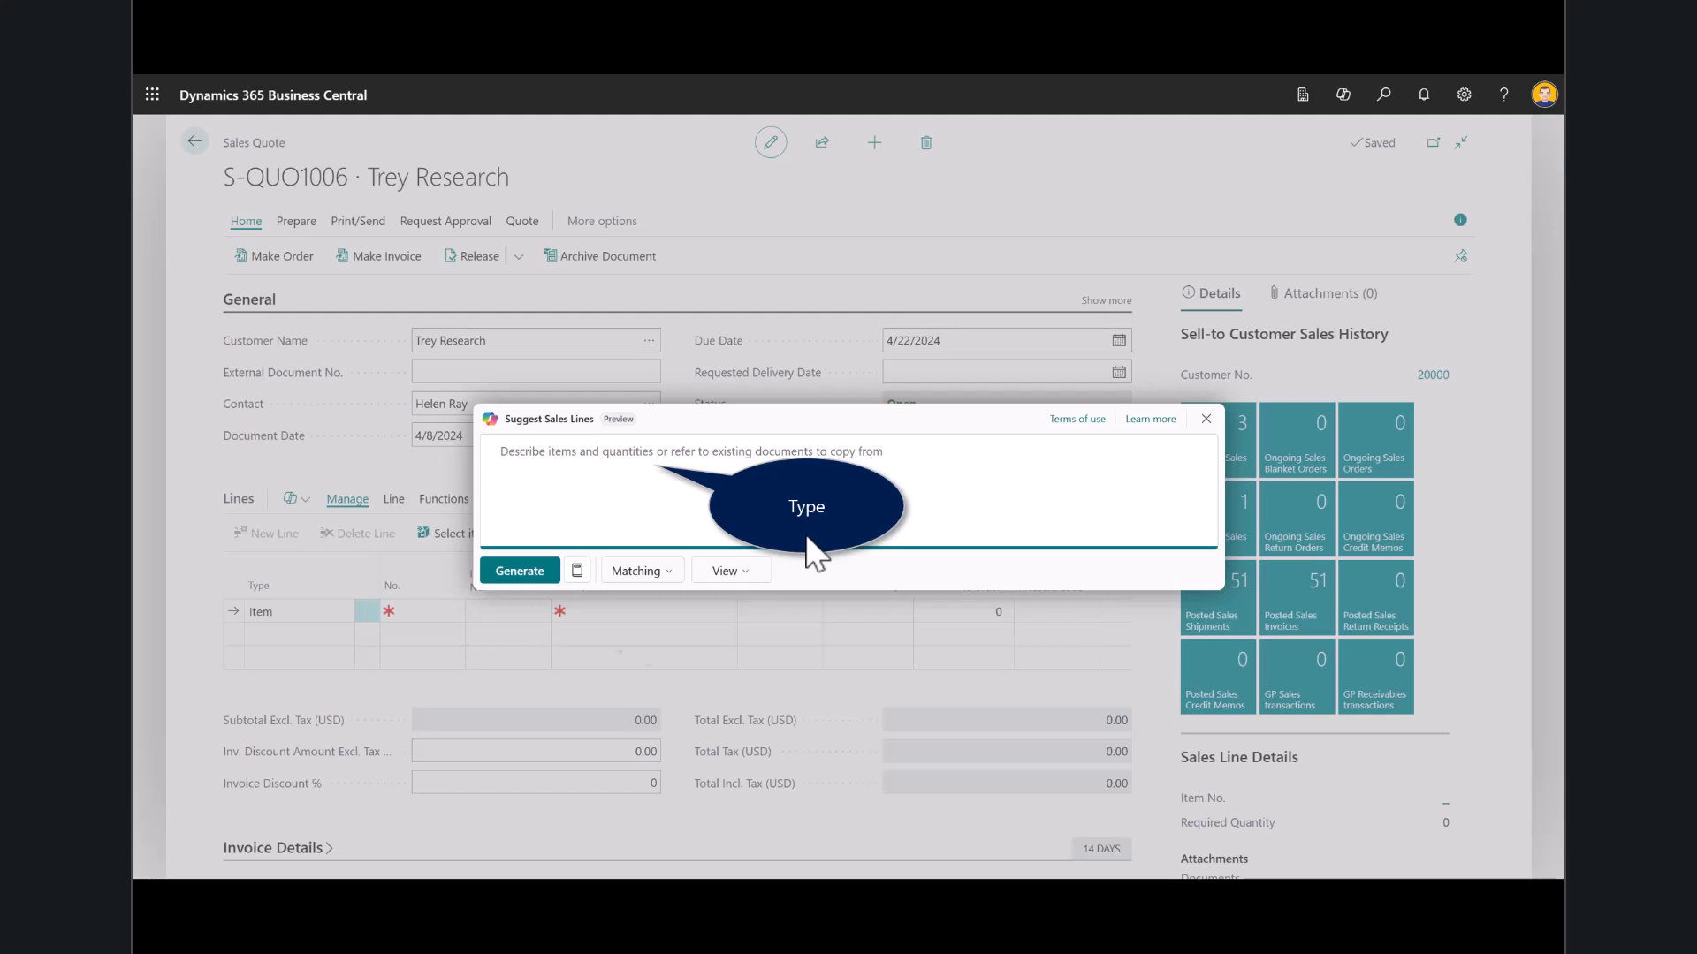
text(I need an office desk and 2 blue chairs)
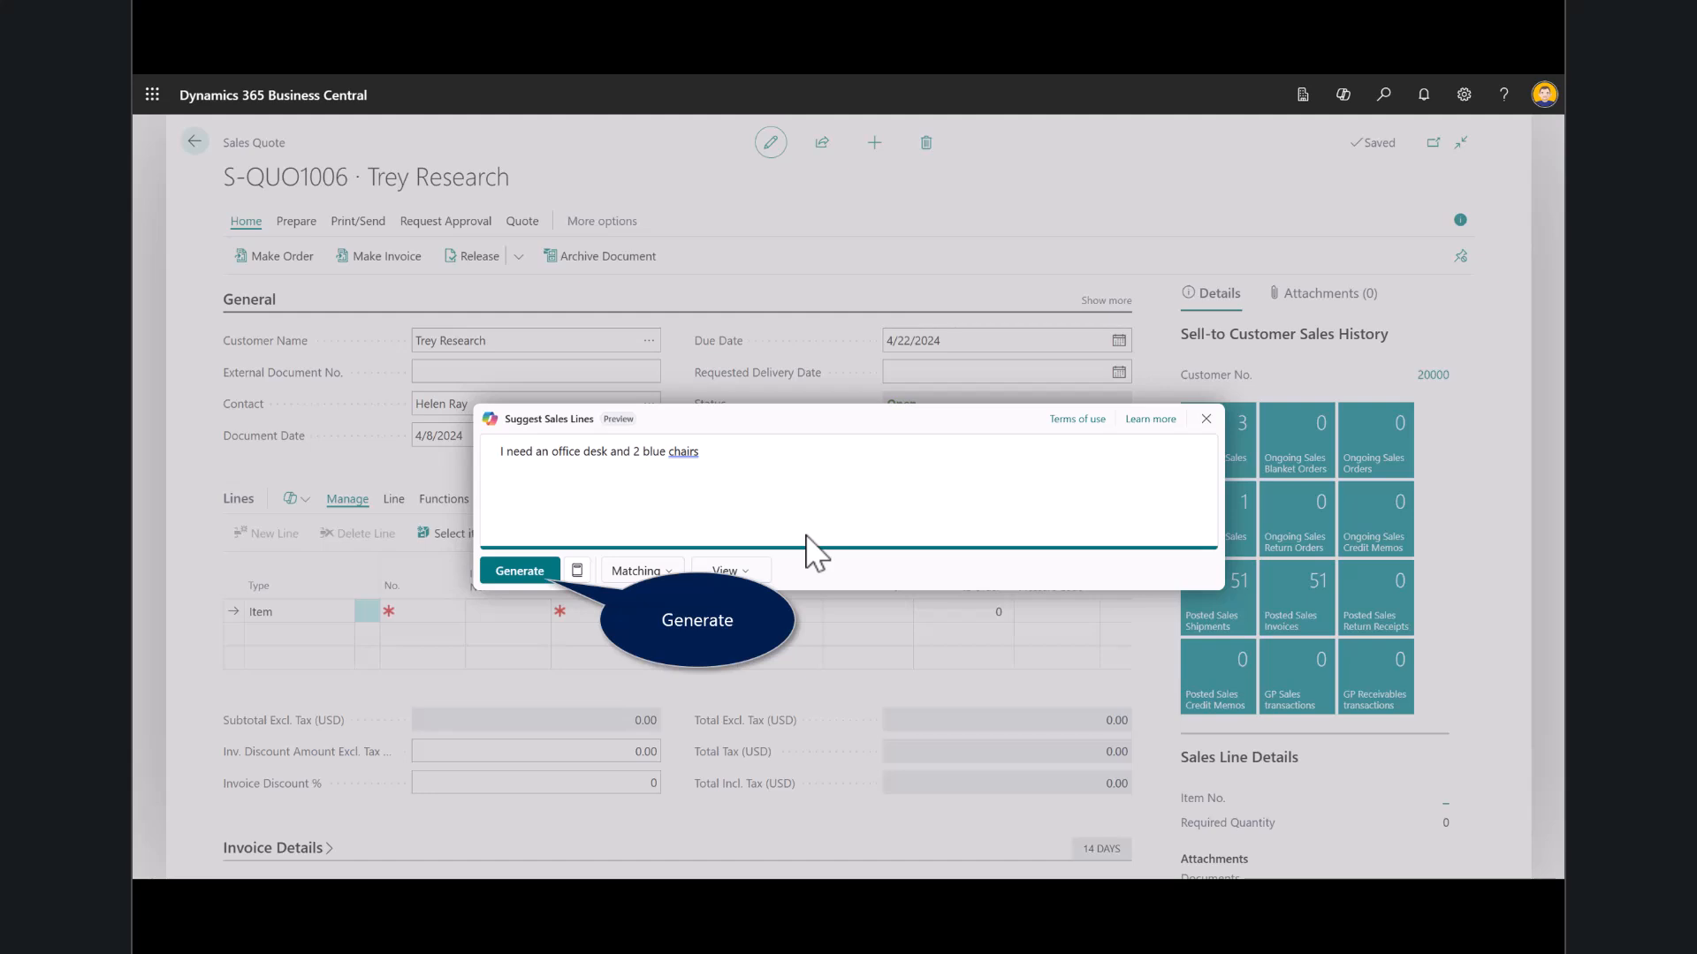
click(519, 570)
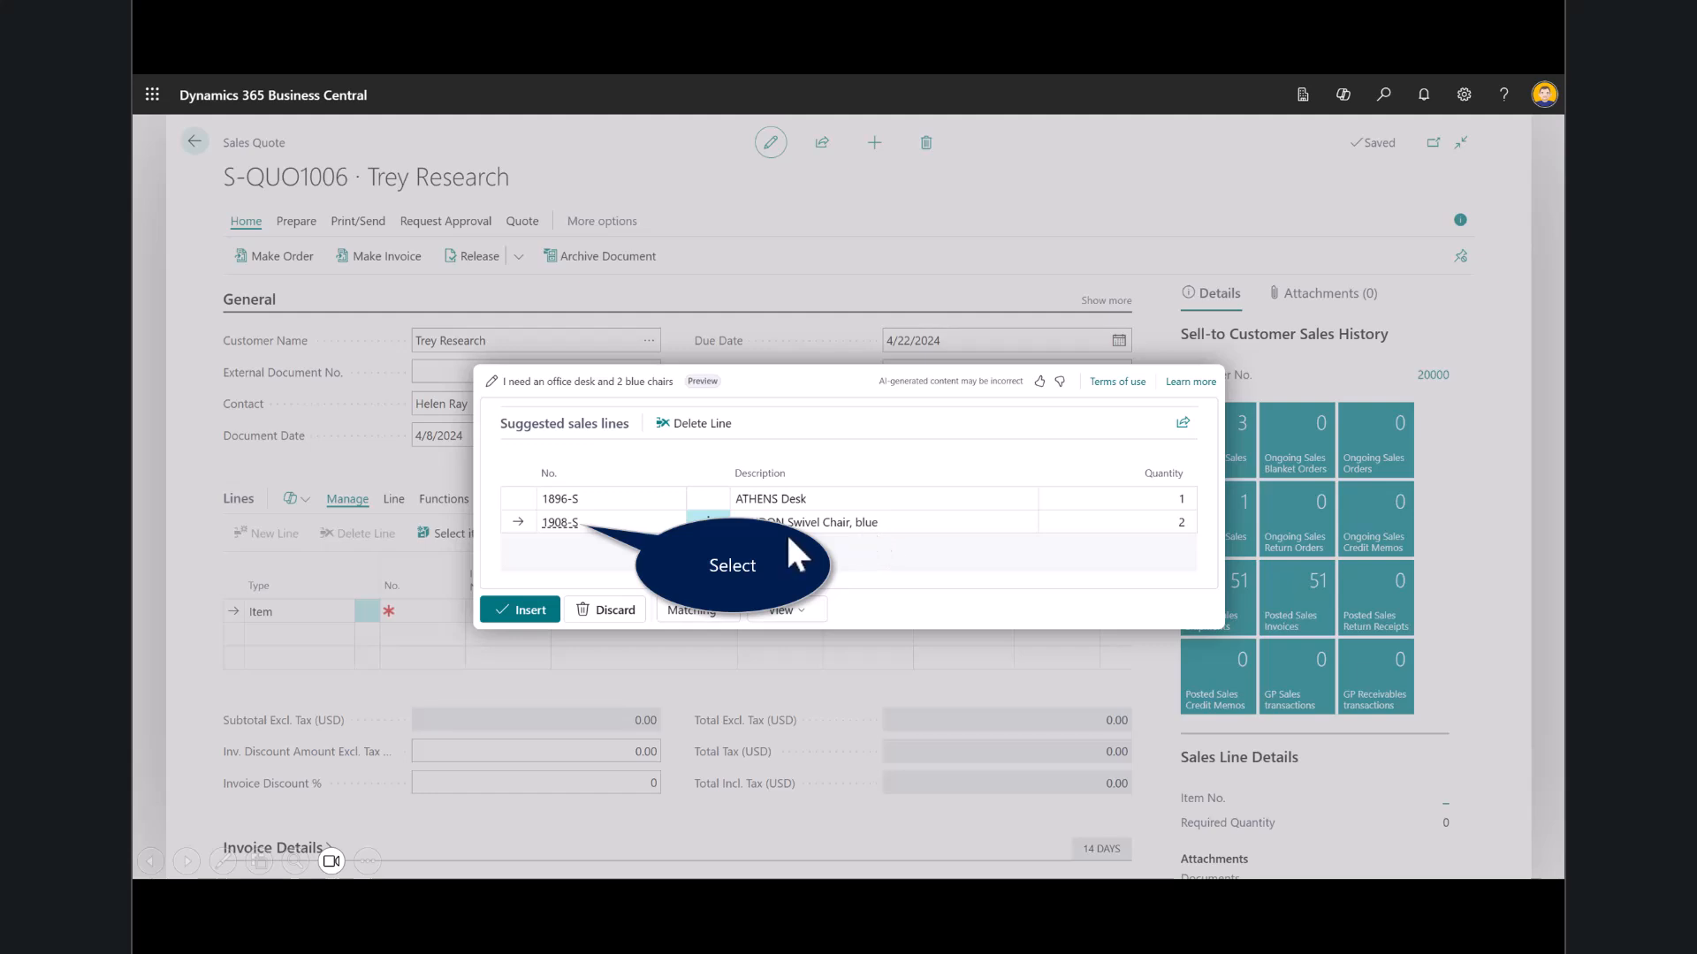
- Examine the item card of the suggested LONDON Swivel Chair, blue, including its item attributes, and return to the suggestions
mouse_move(566, 528)
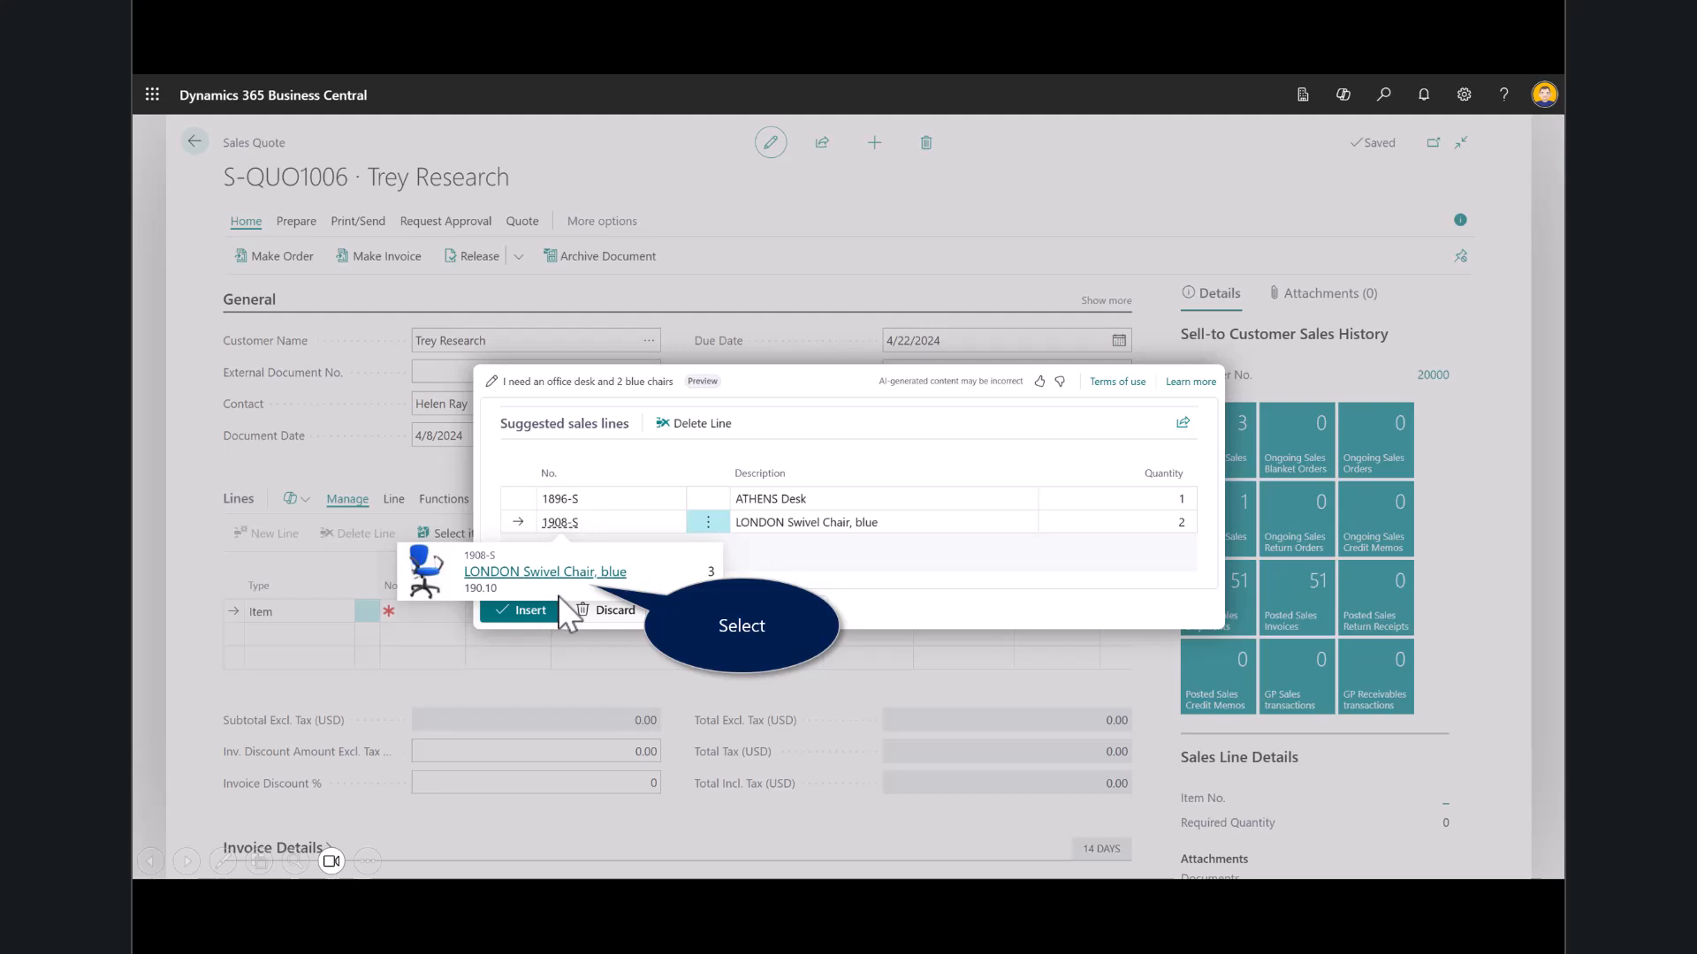
click(557, 572)
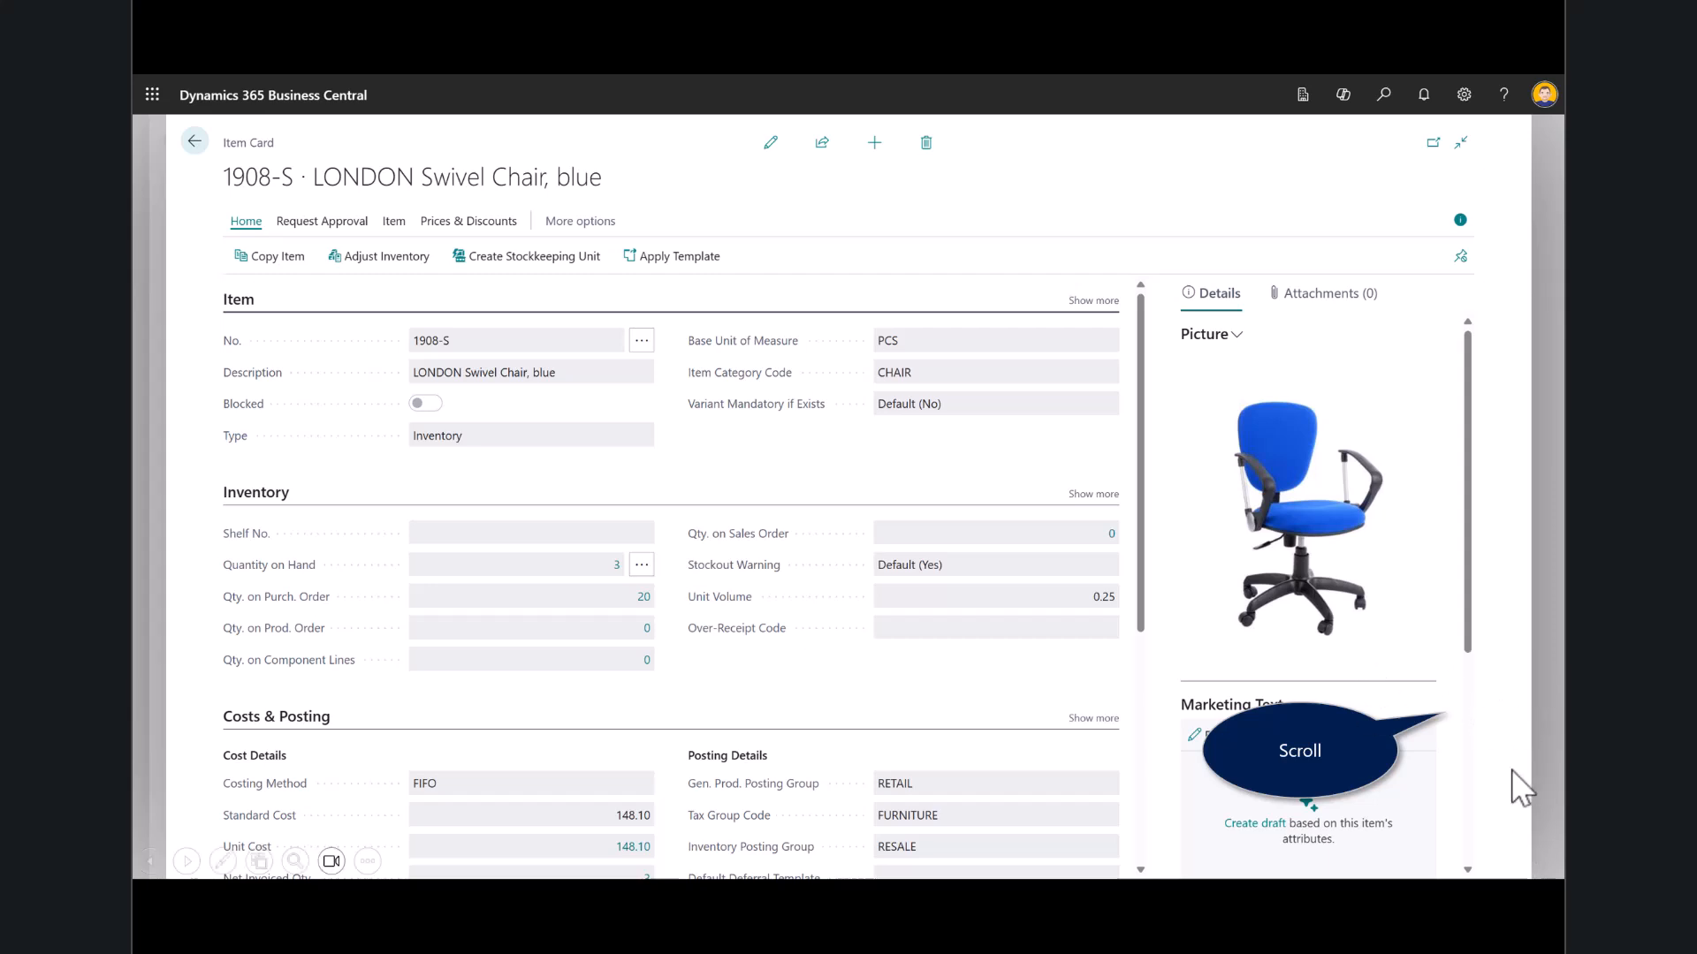
scroll(1472, 761, down, 4)
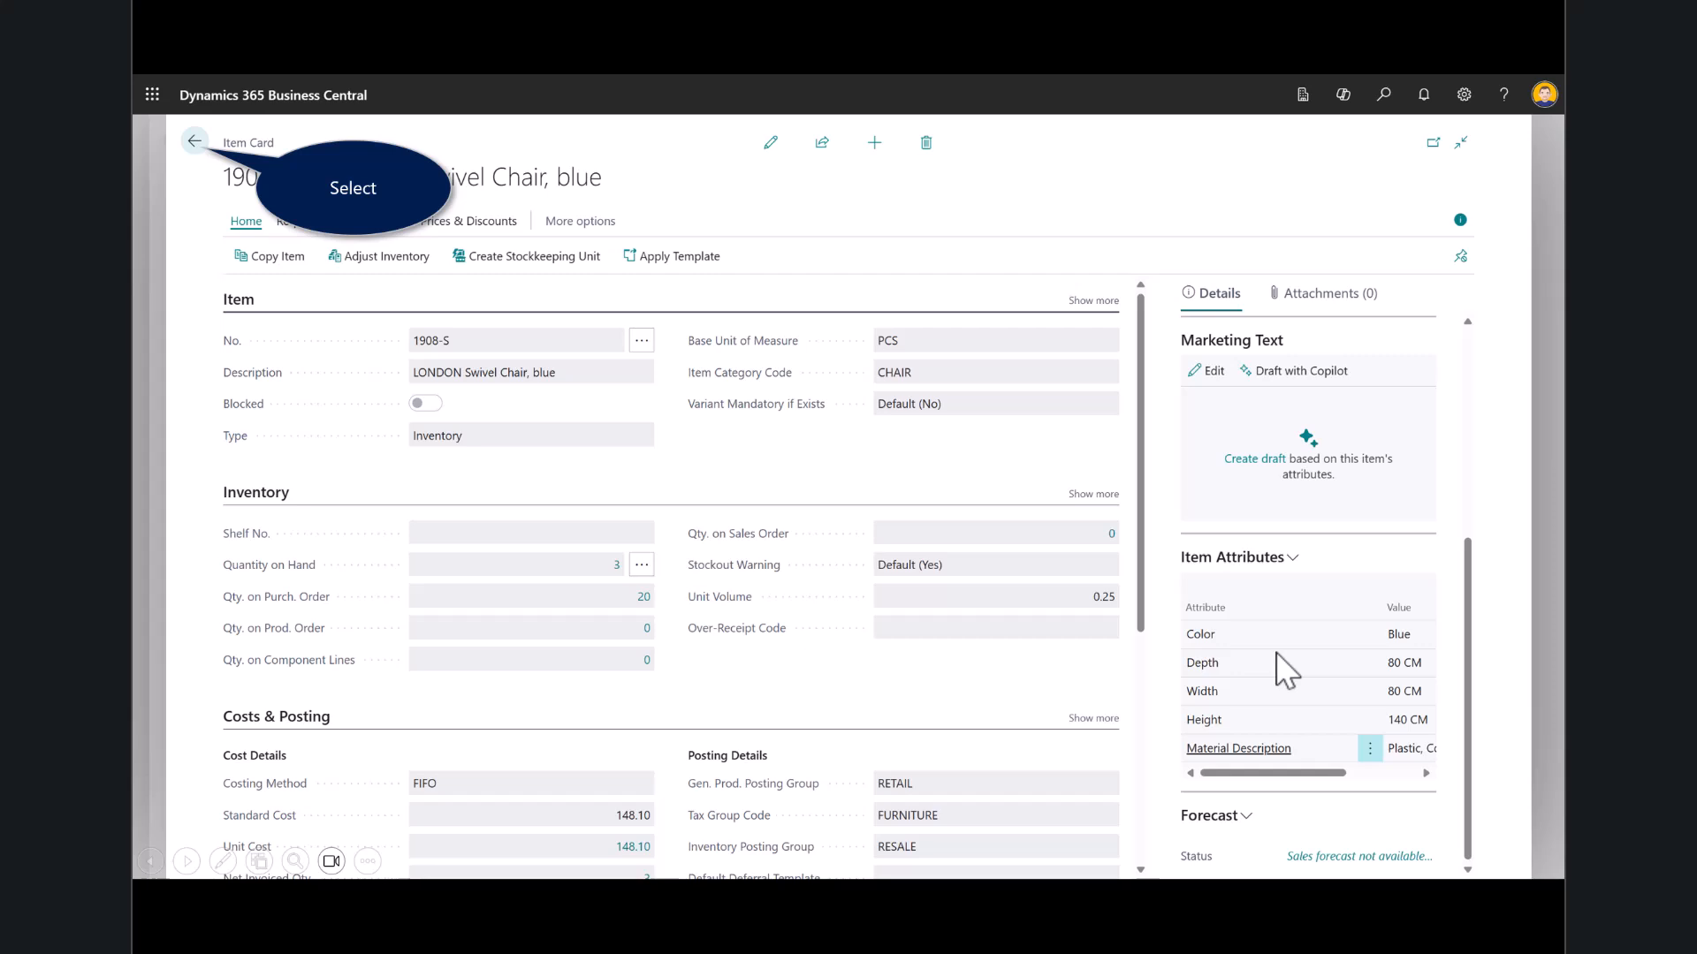
click(194, 151)
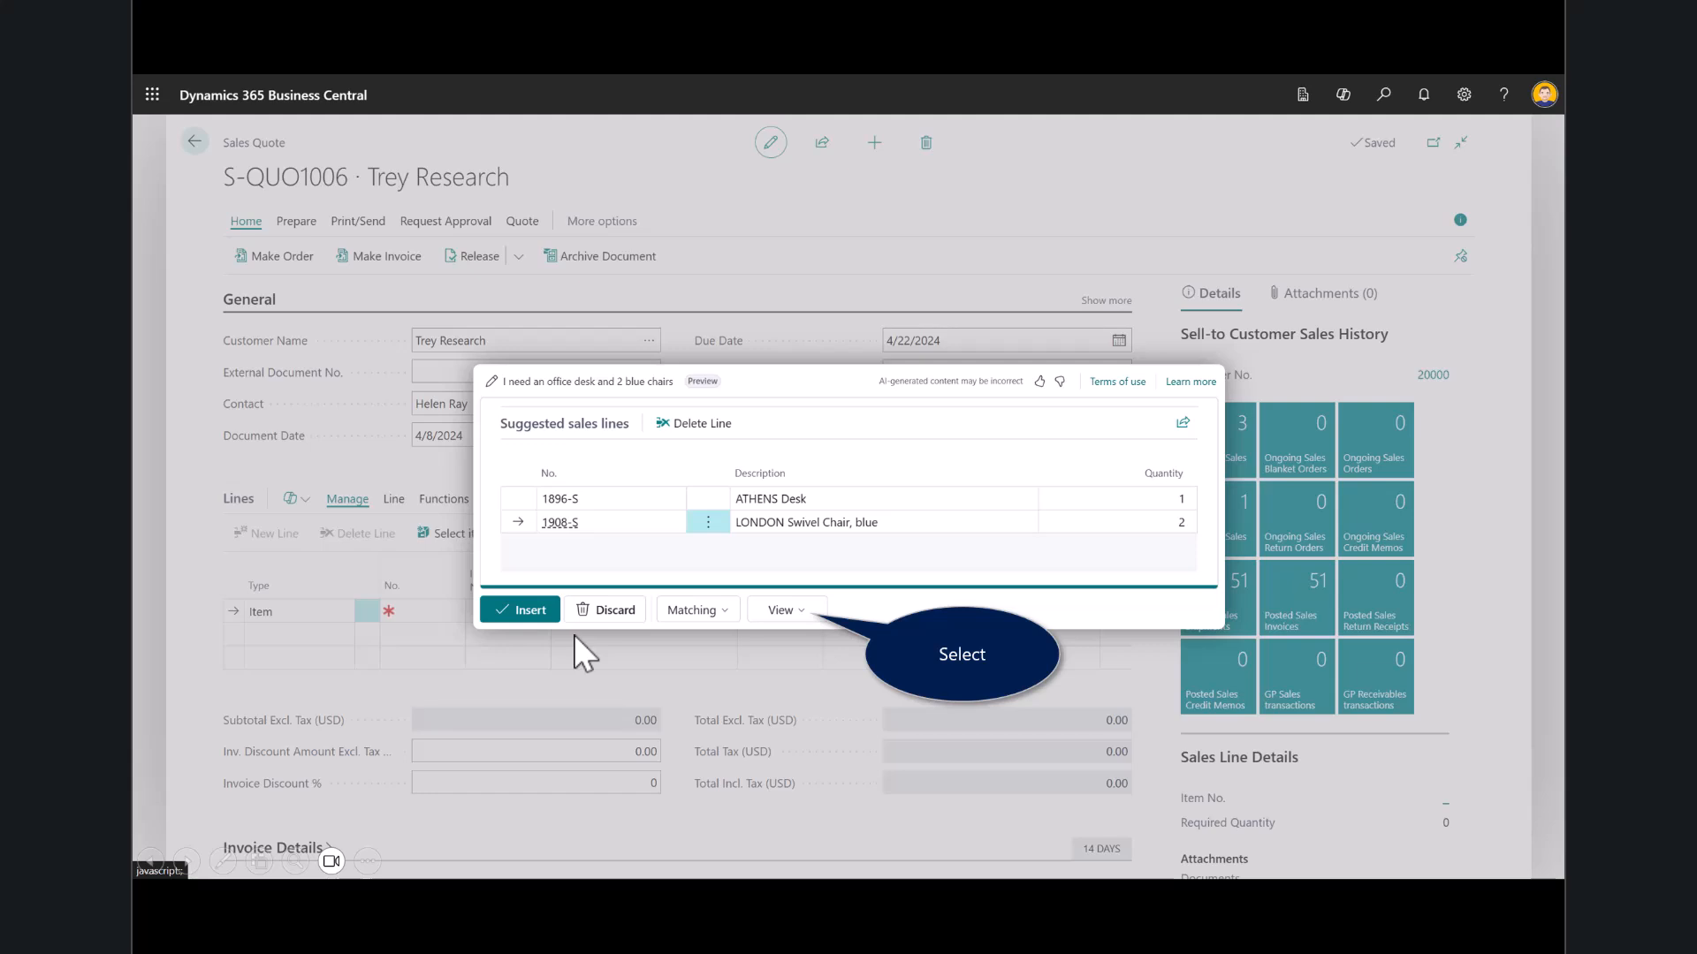
- Regenerate the suggestions with the Lines and Confidence view and insert them into the Trey Research quote
click(784, 610)
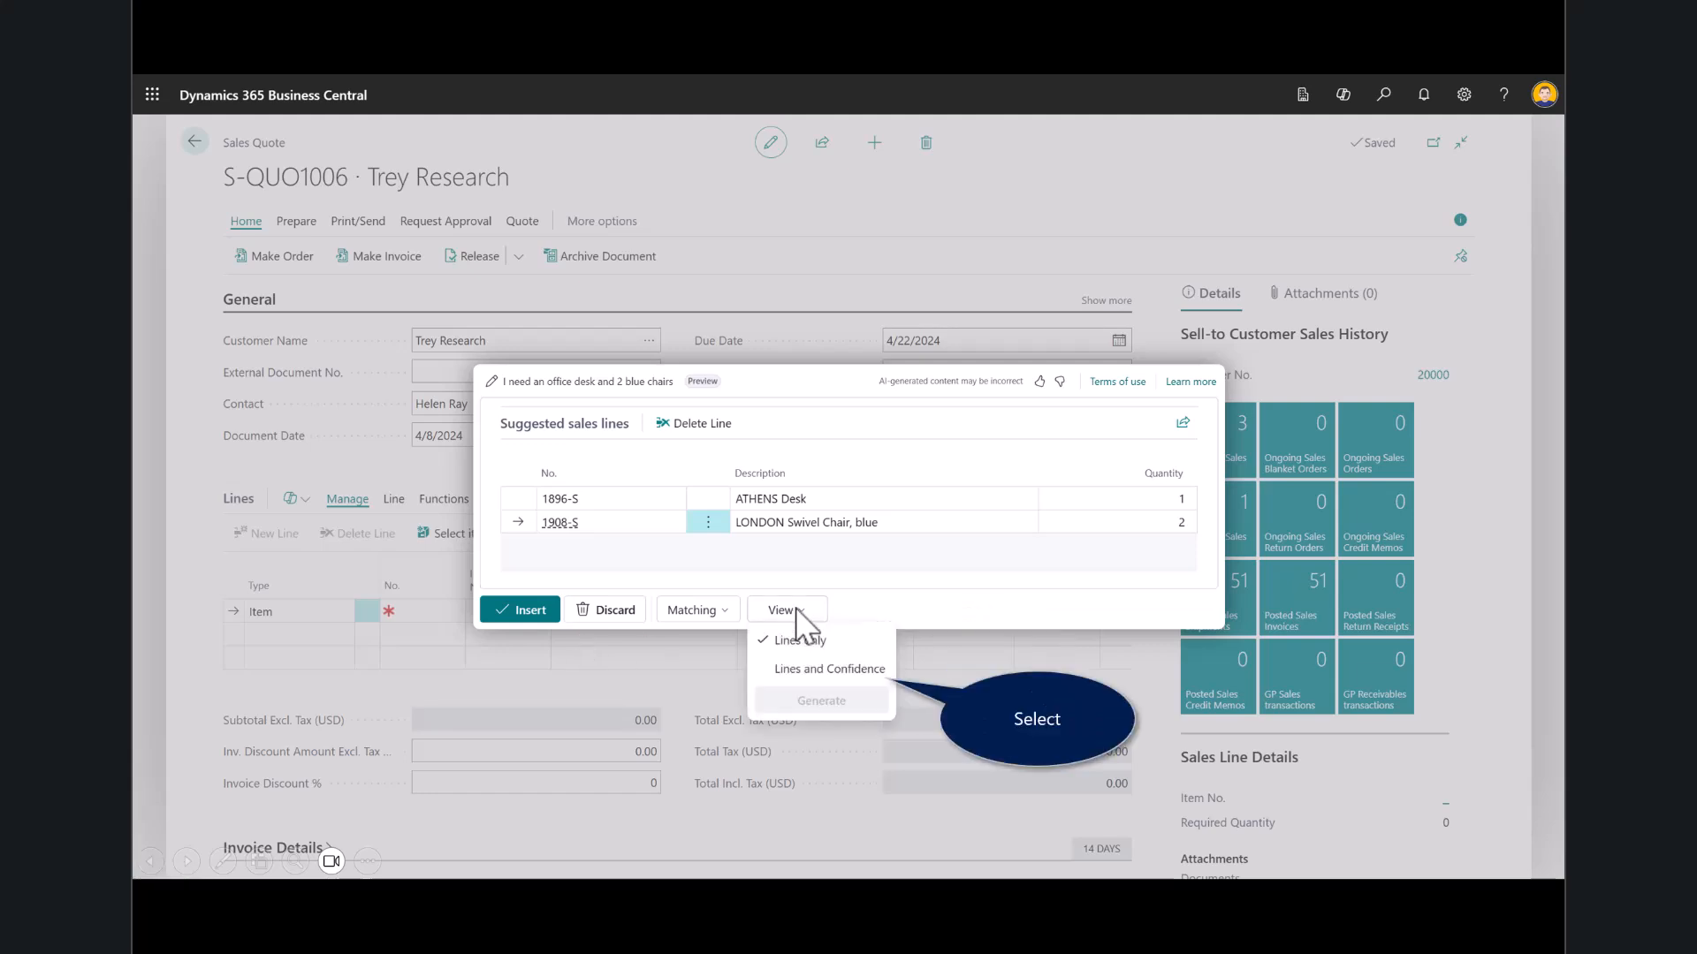
click(804, 670)
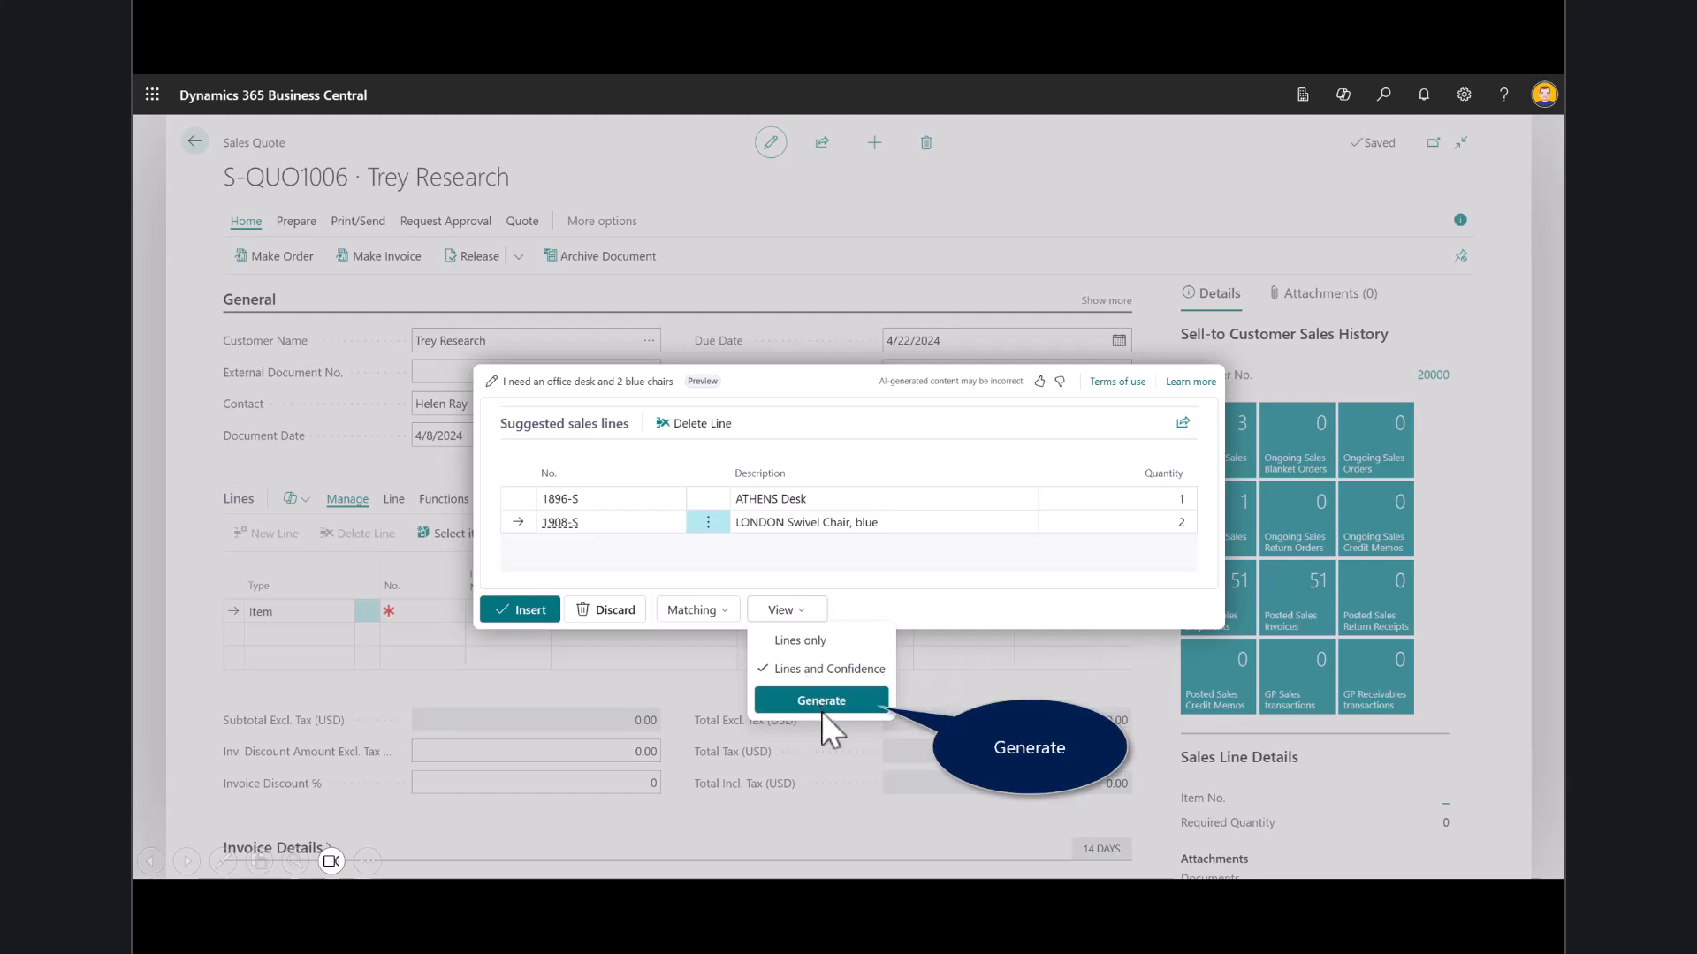
click(818, 704)
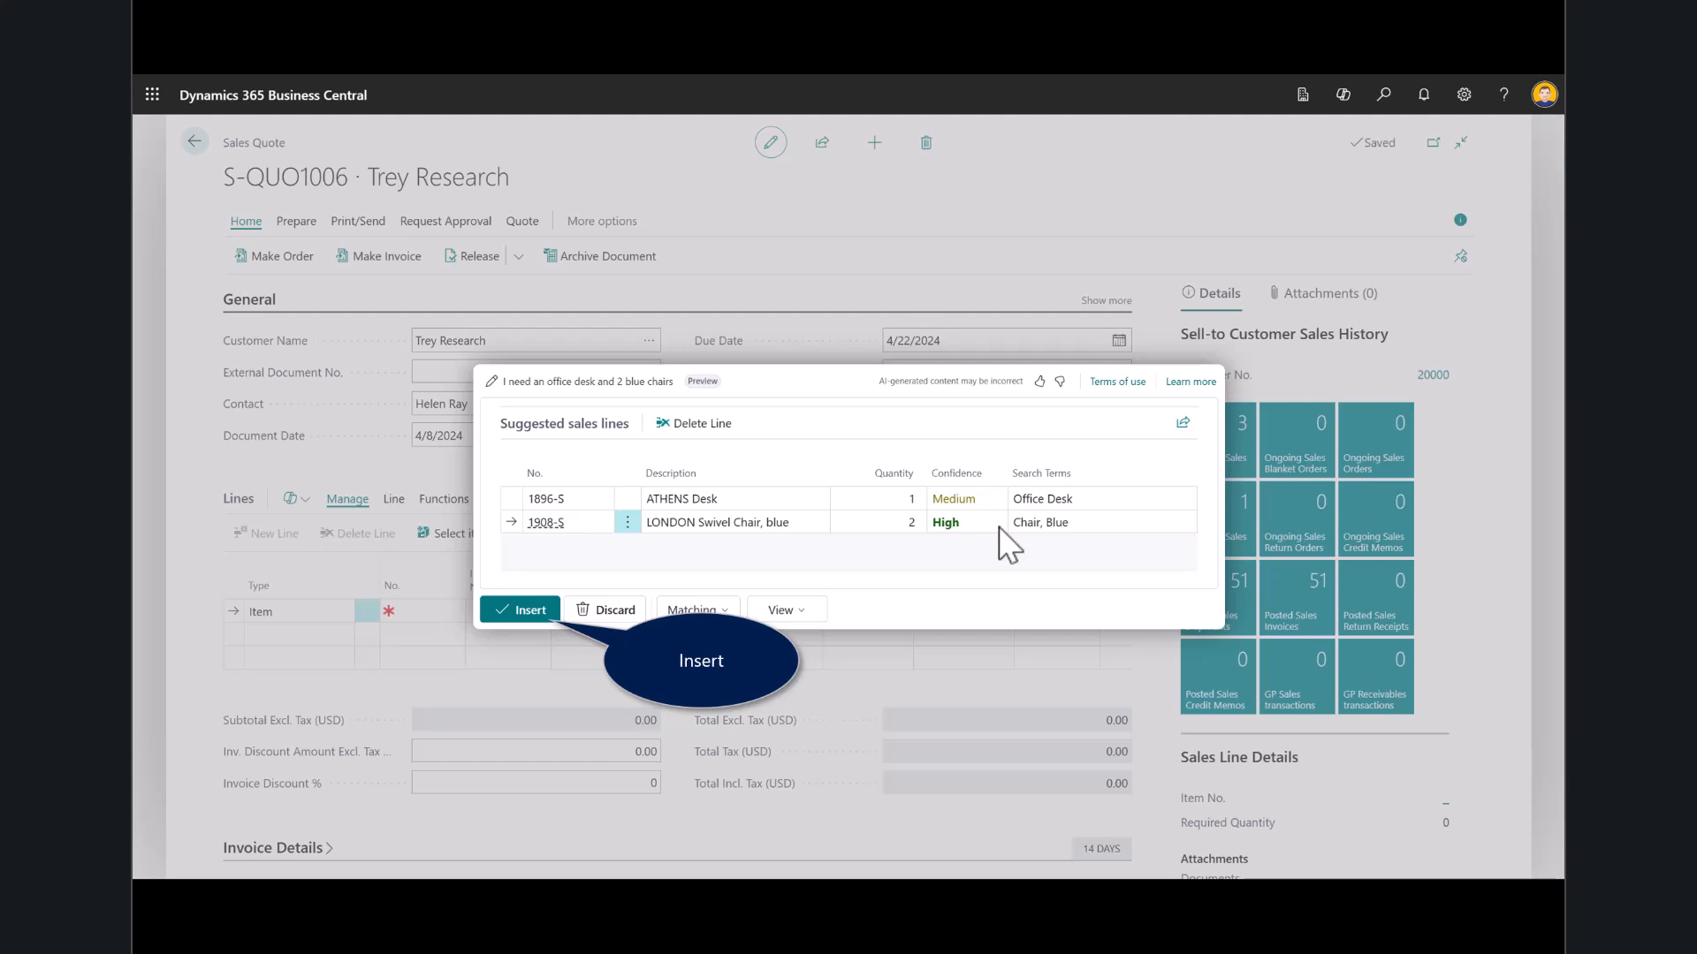
click(536, 604)
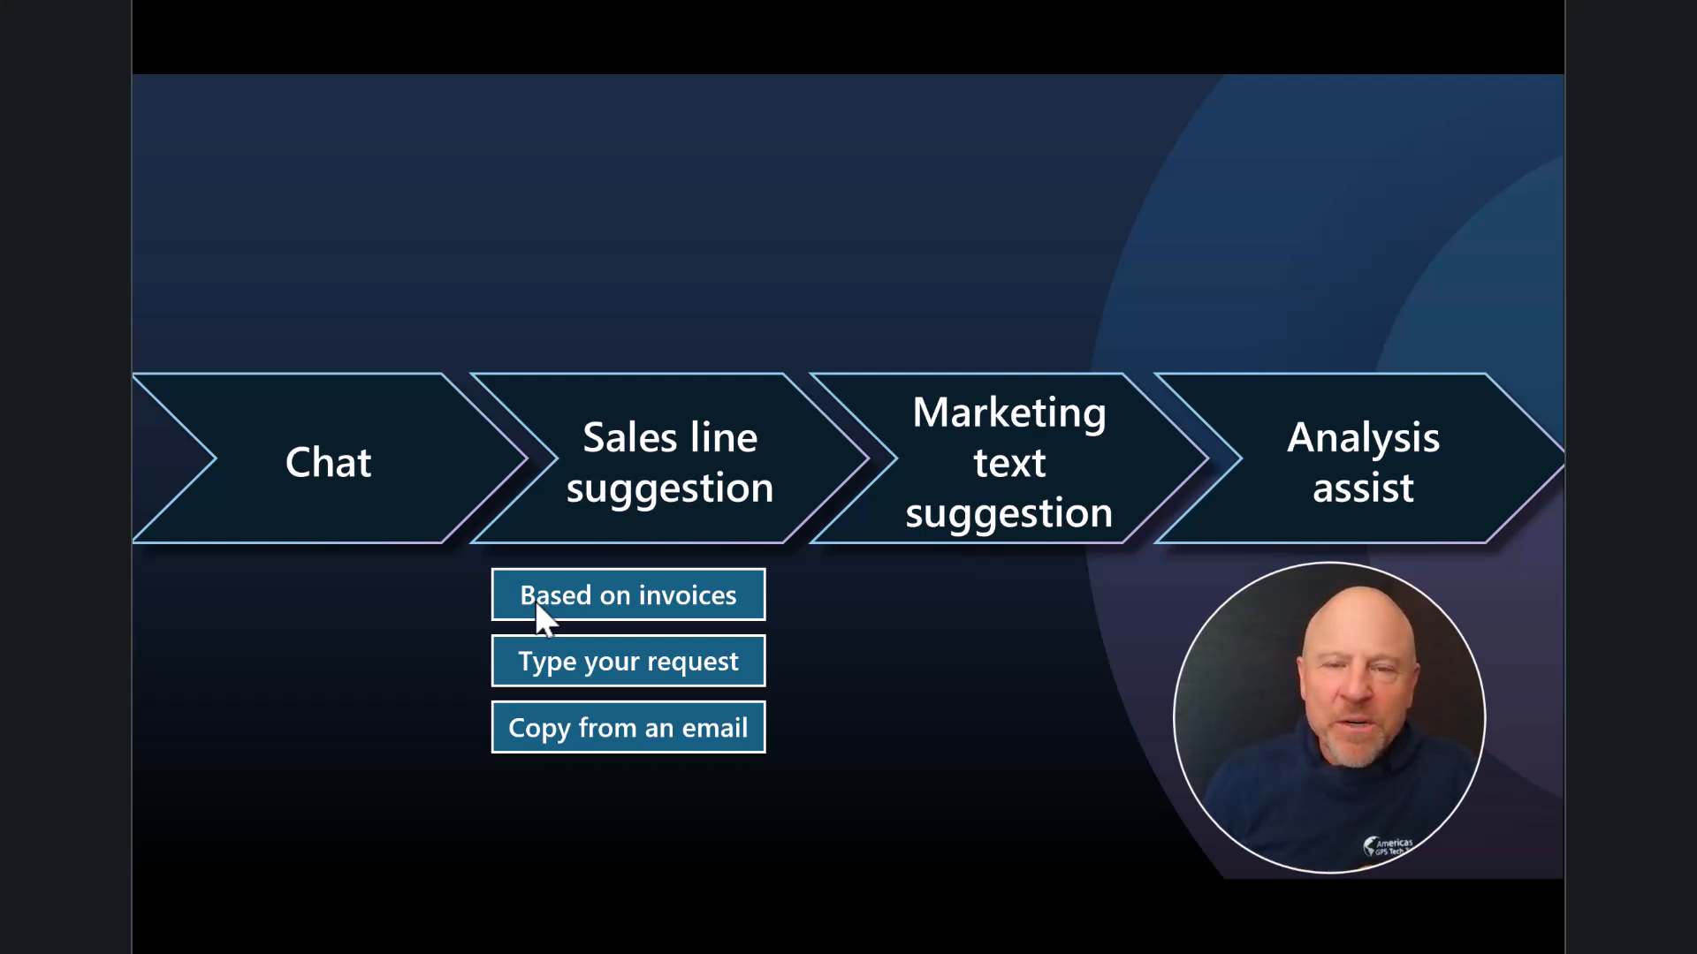
click(536, 604)
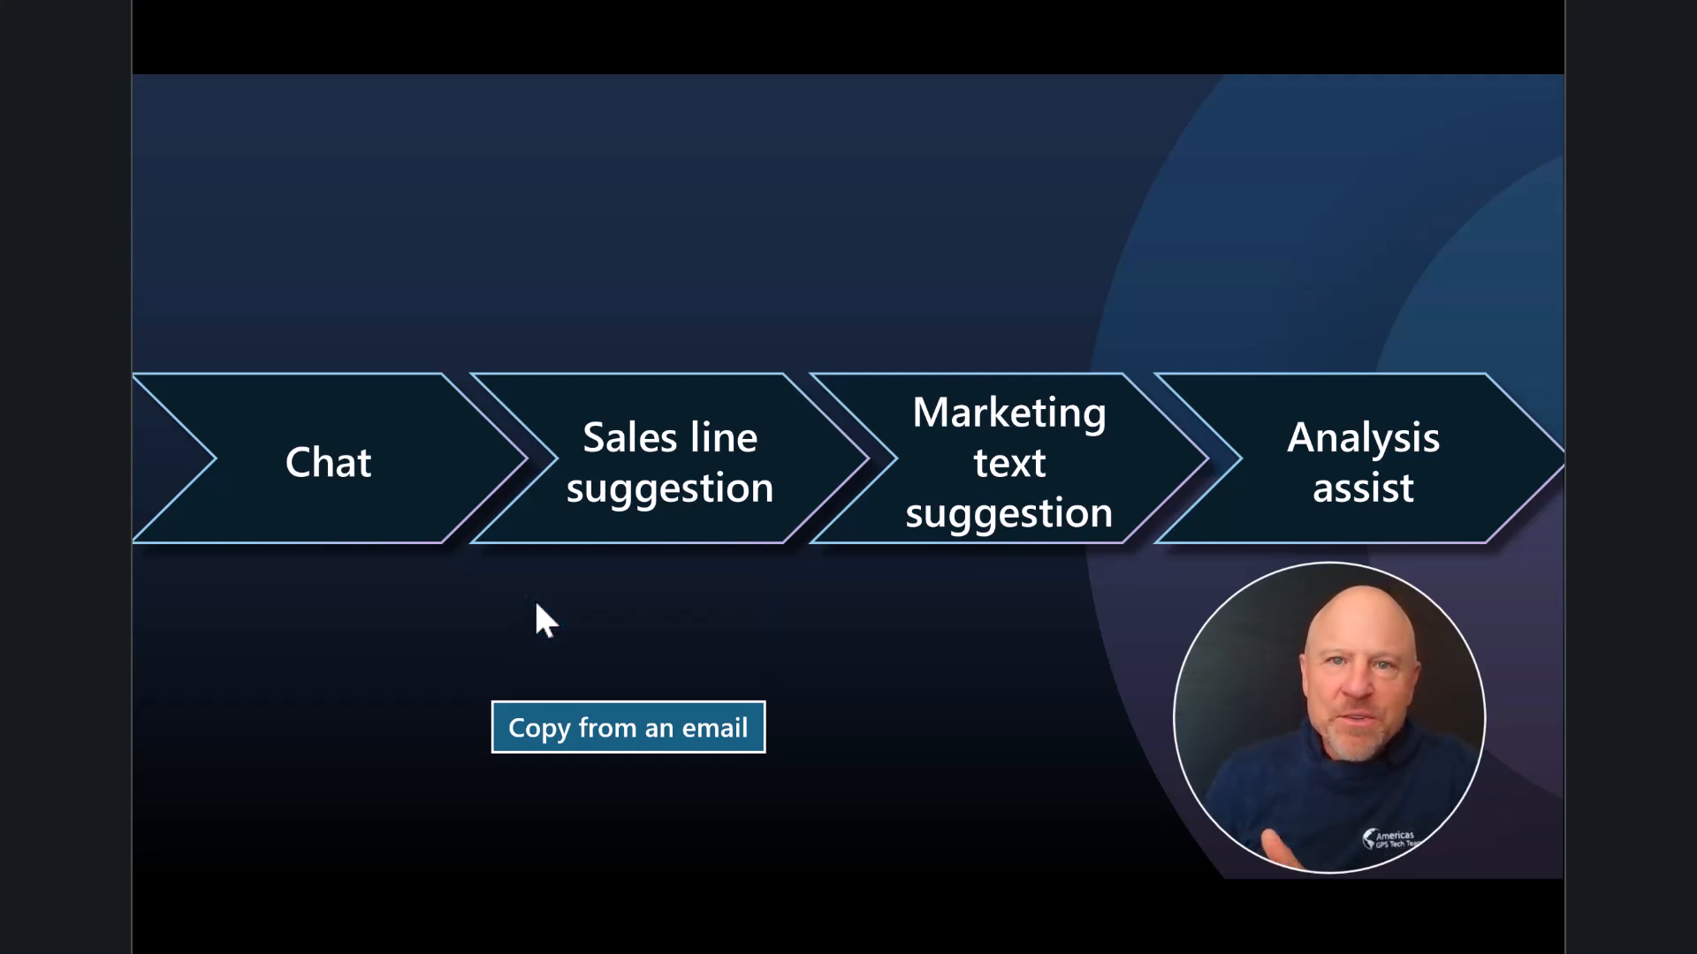
click(536, 605)
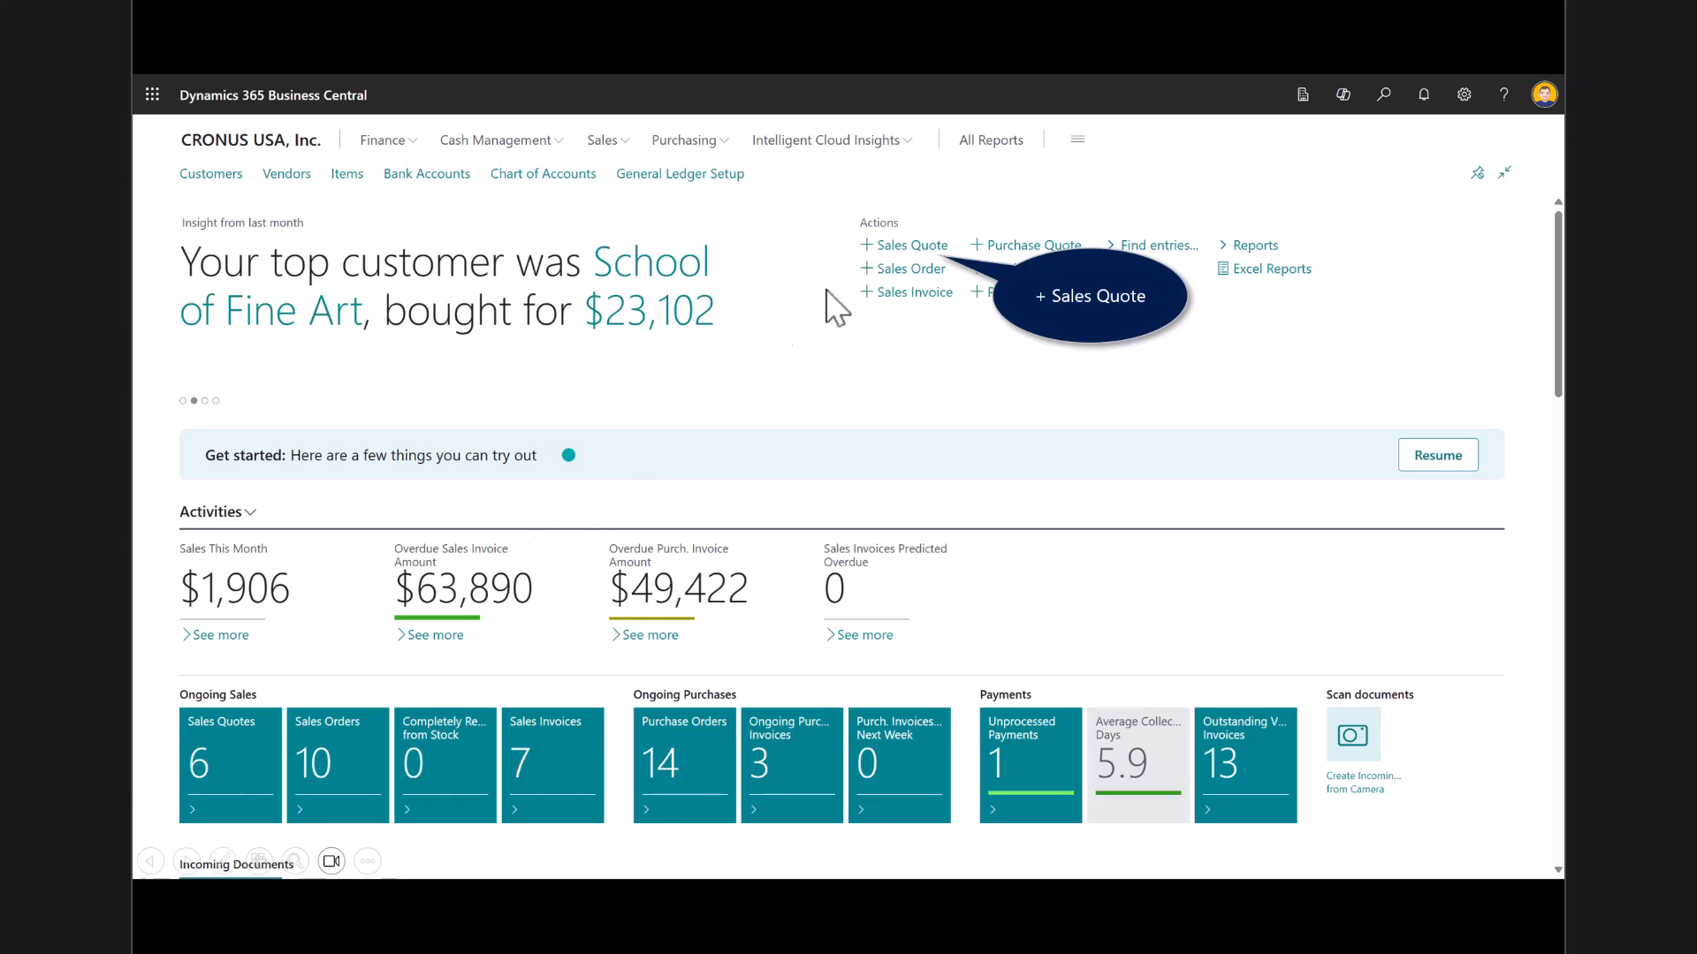
- Create a new sales quote for the customer School of Fine Art
click(895, 248)
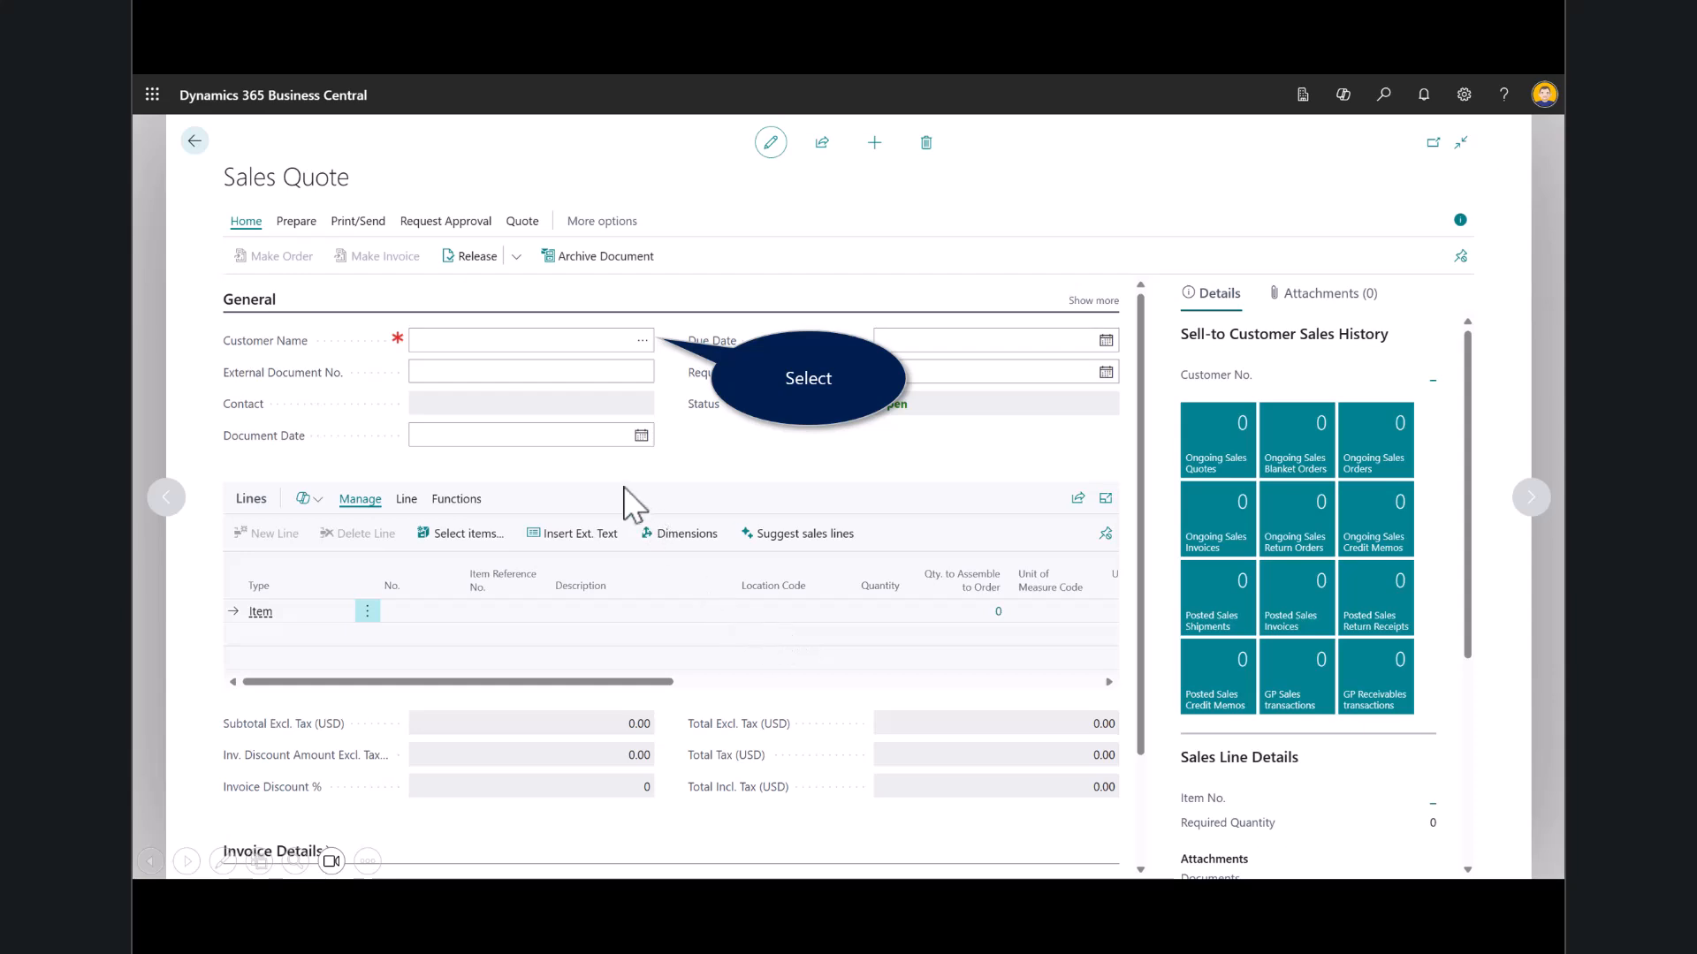
click(629, 345)
click(711, 393)
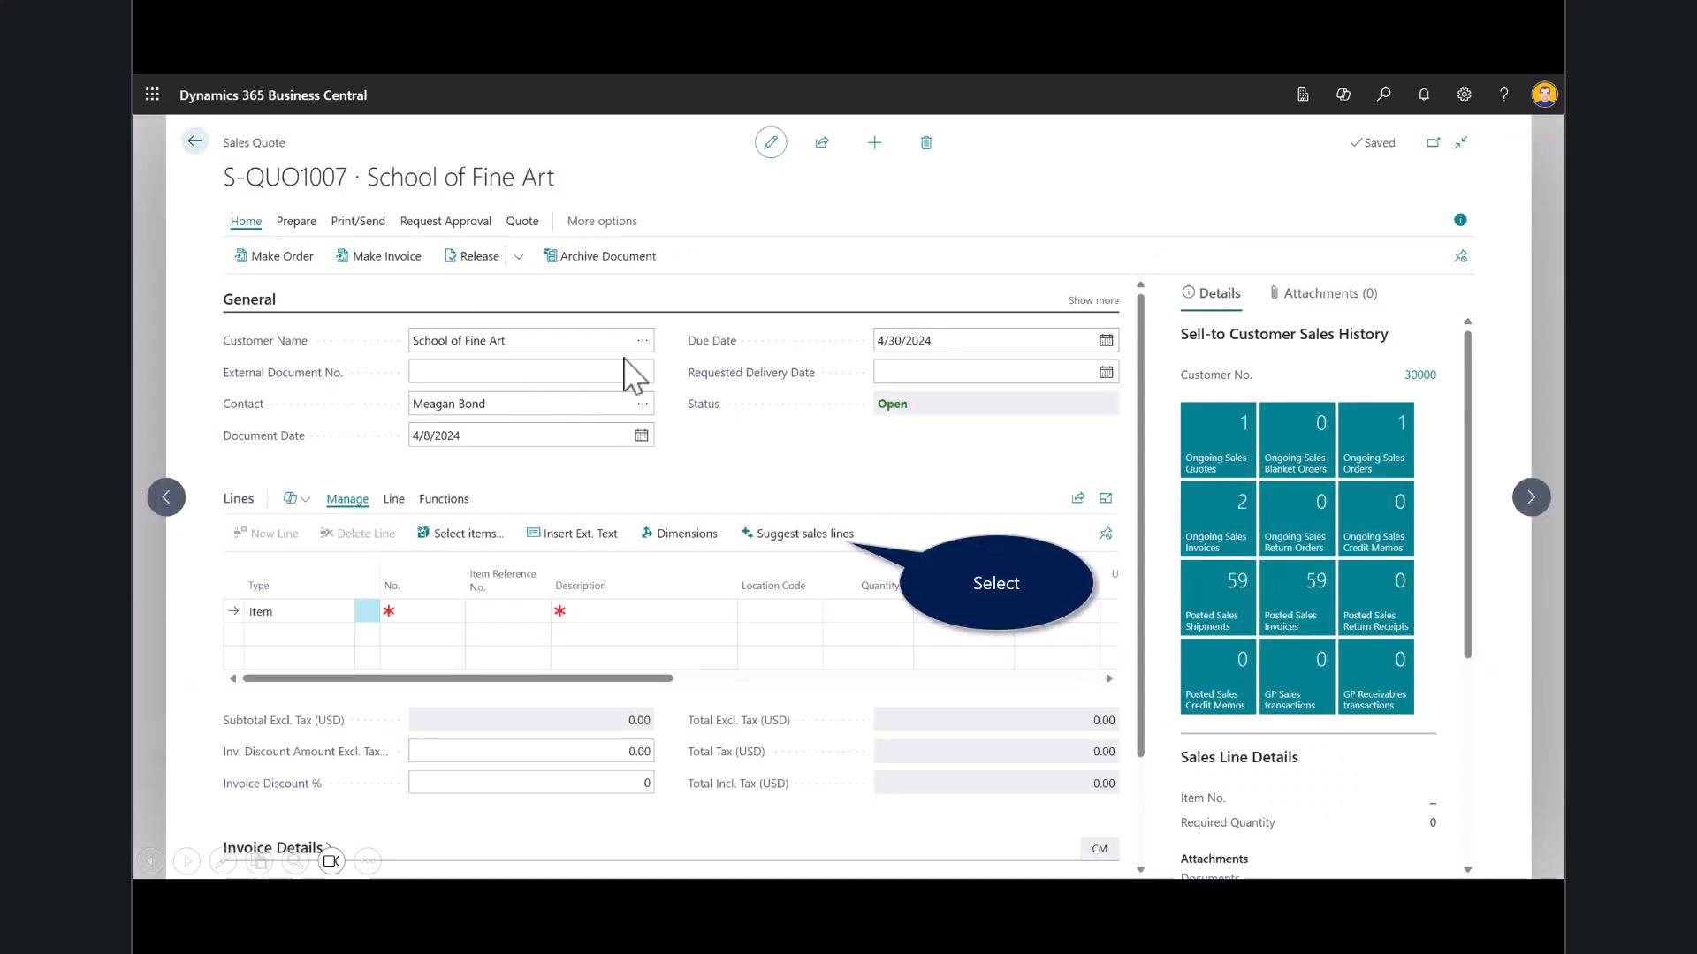
- Start a sales line suggestion on the School of Fine Art quote and copy the full text of the "Request for sales quote" email in Outlook
click(802, 537)
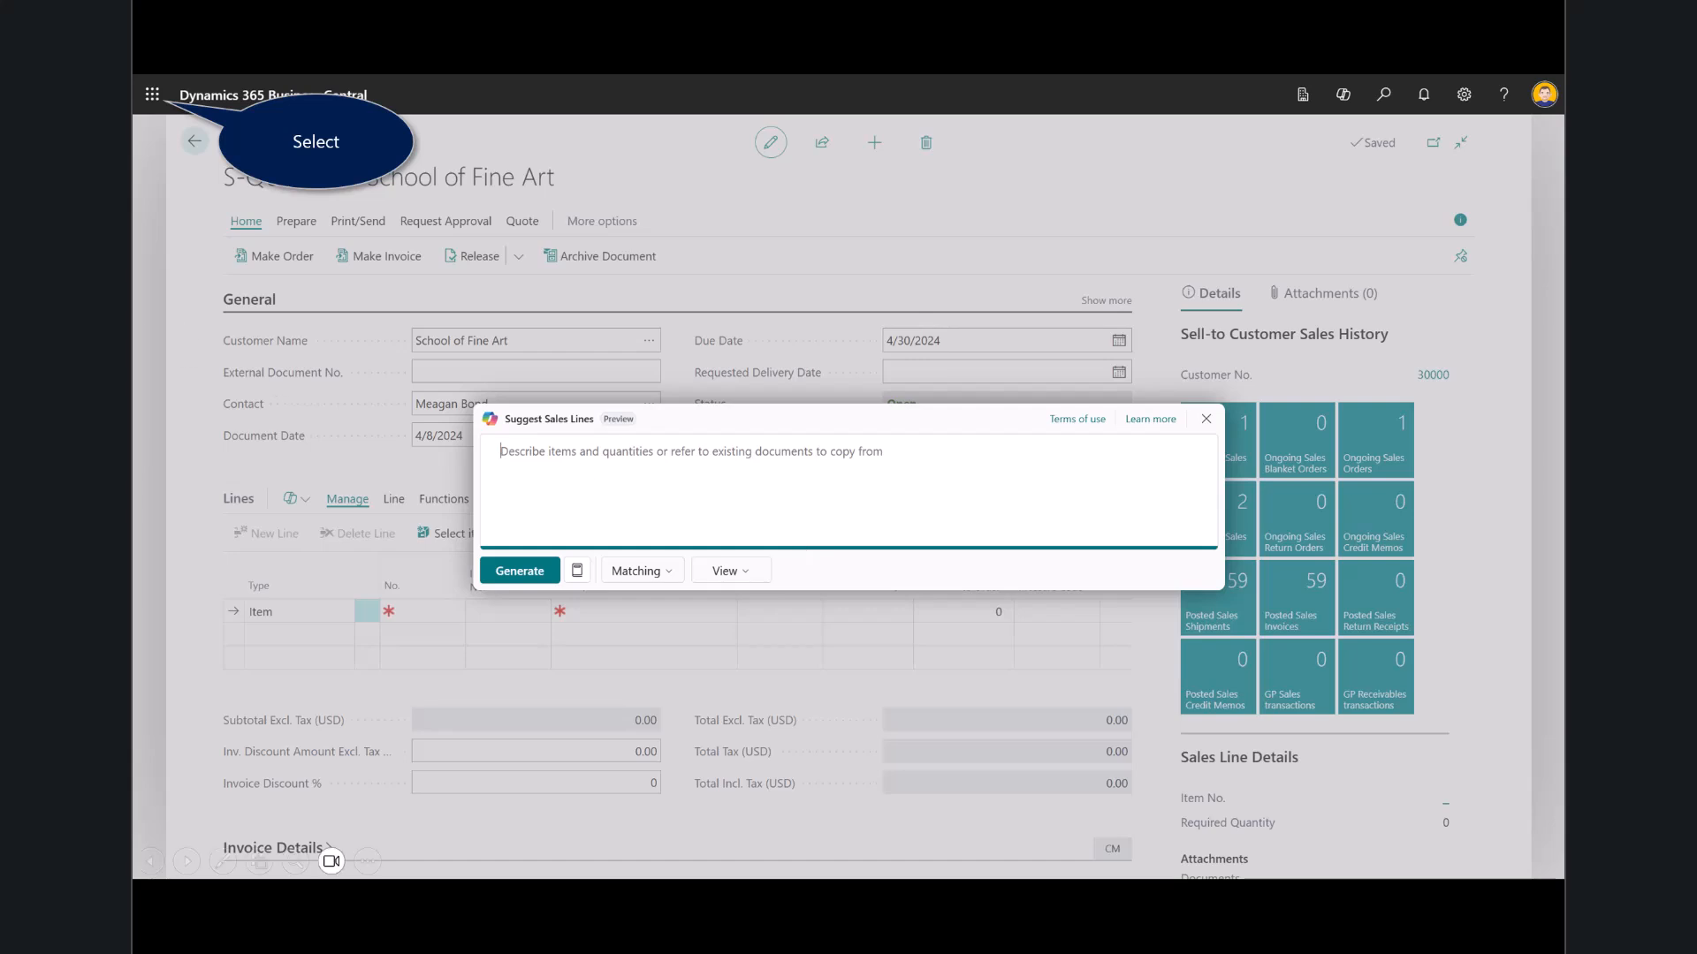
click(153, 104)
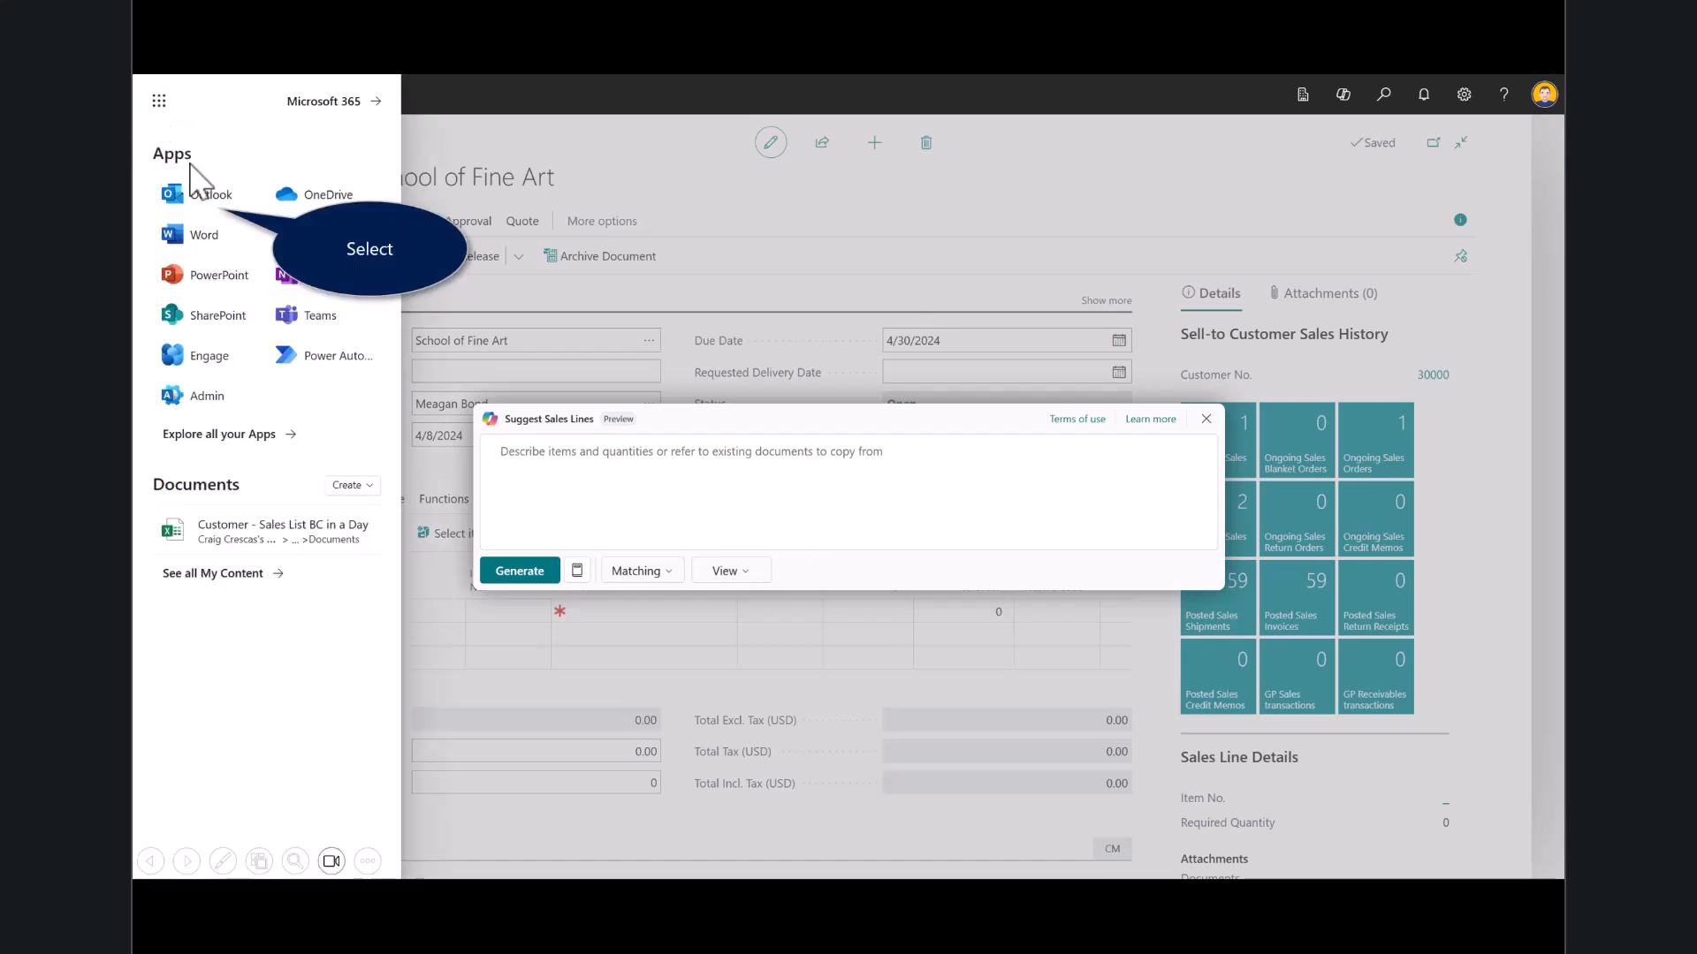
click(211, 198)
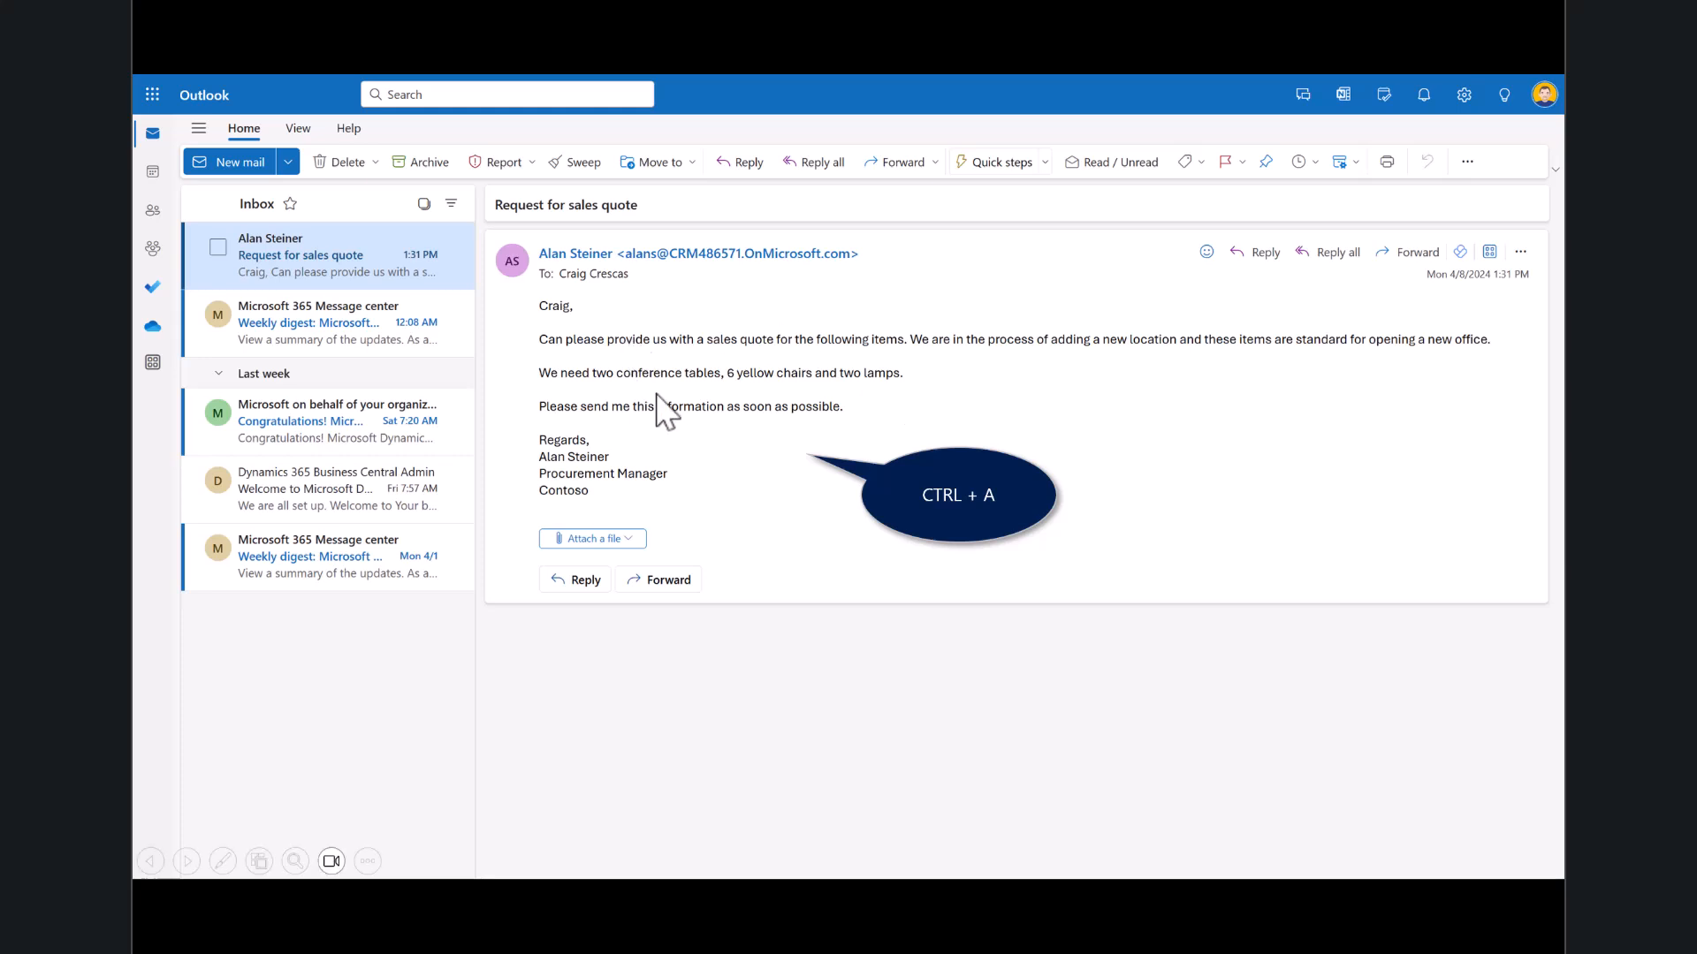
key(ctrl+a)
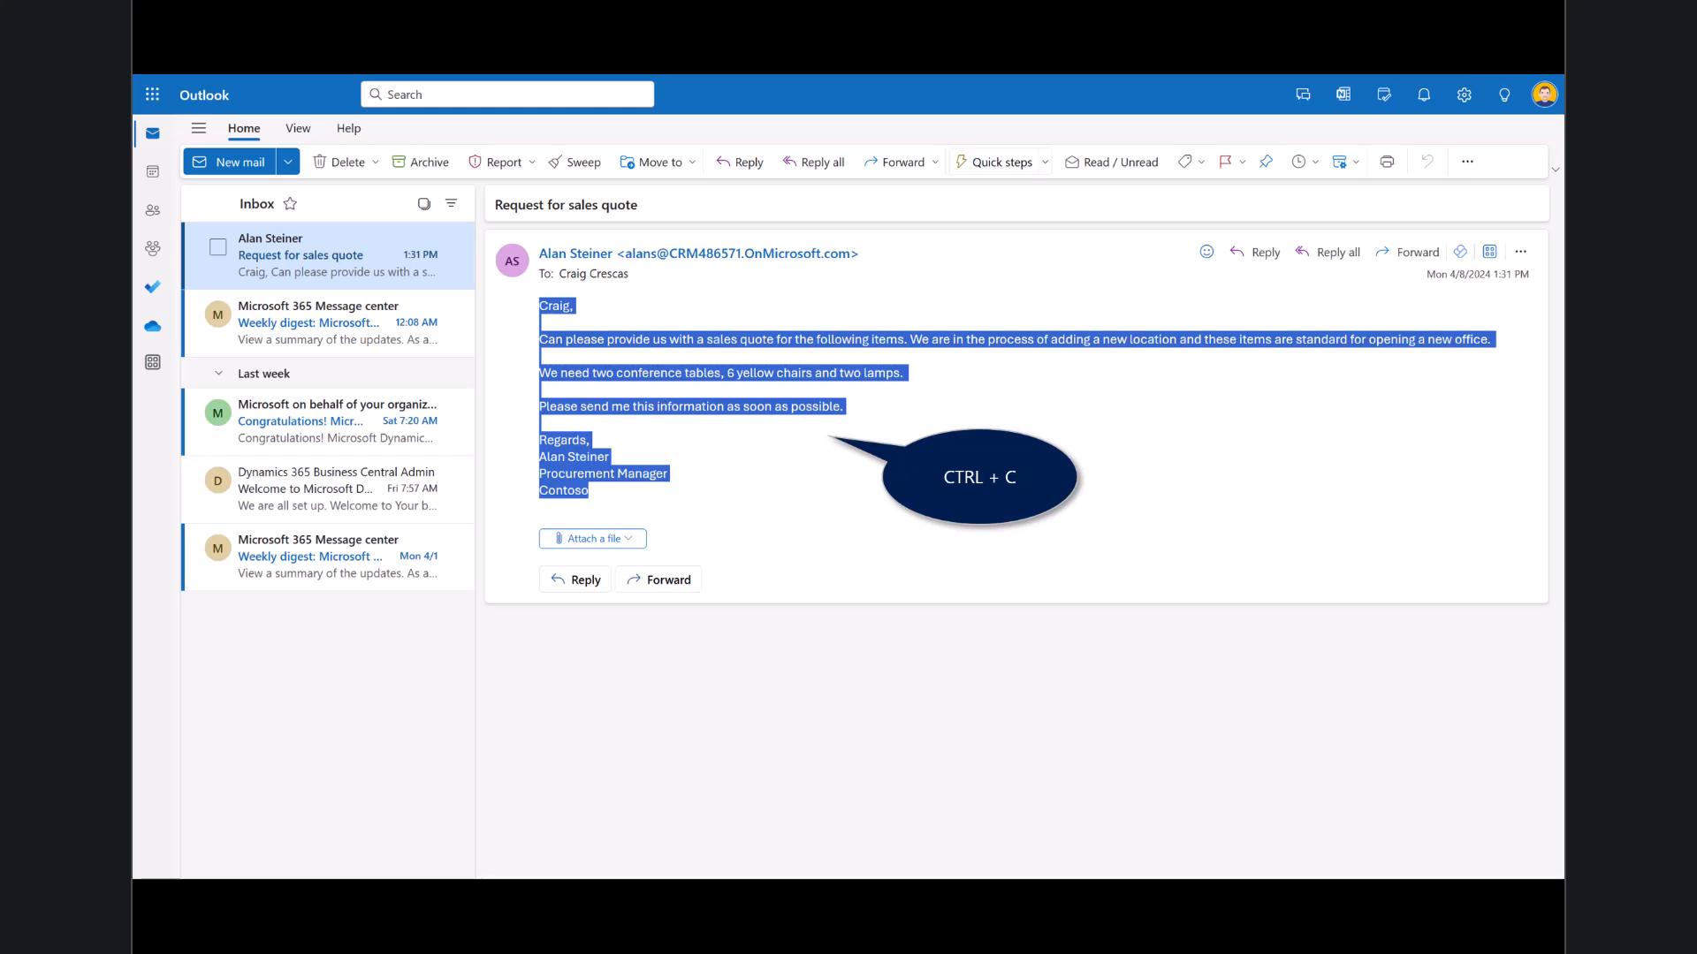
click(710, 424)
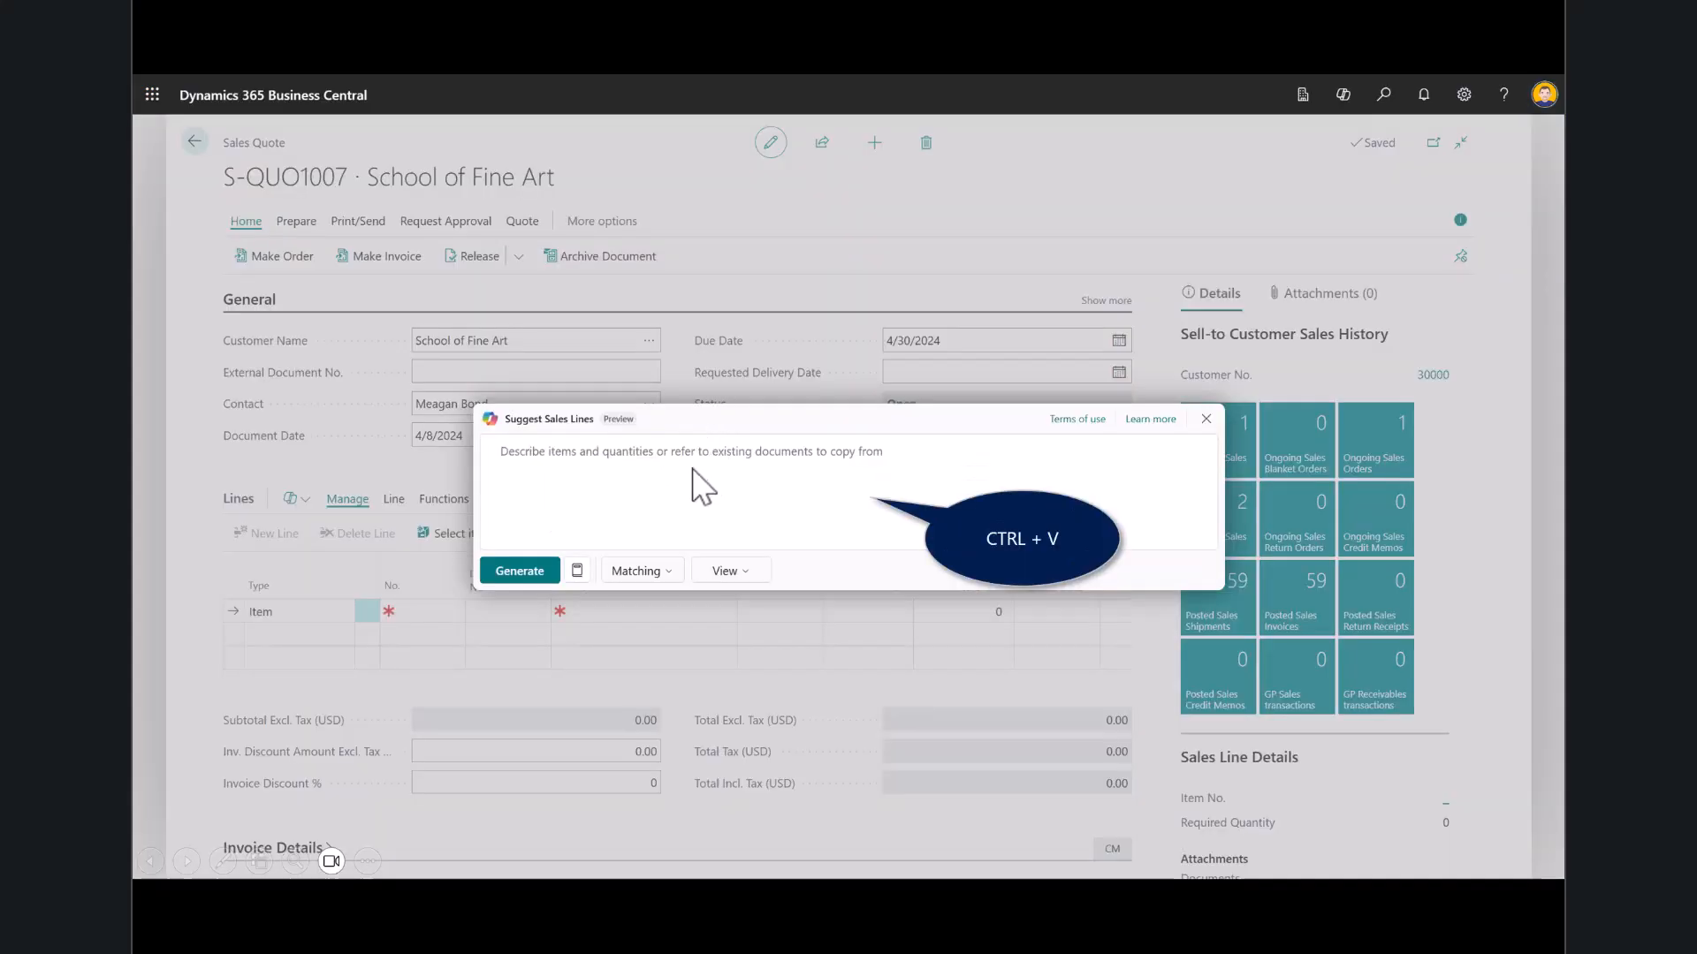
- Paste the email text as the Copilot request, generate the suggested sales lines and insert them into the School of Fine Art quote
click(616, 474)
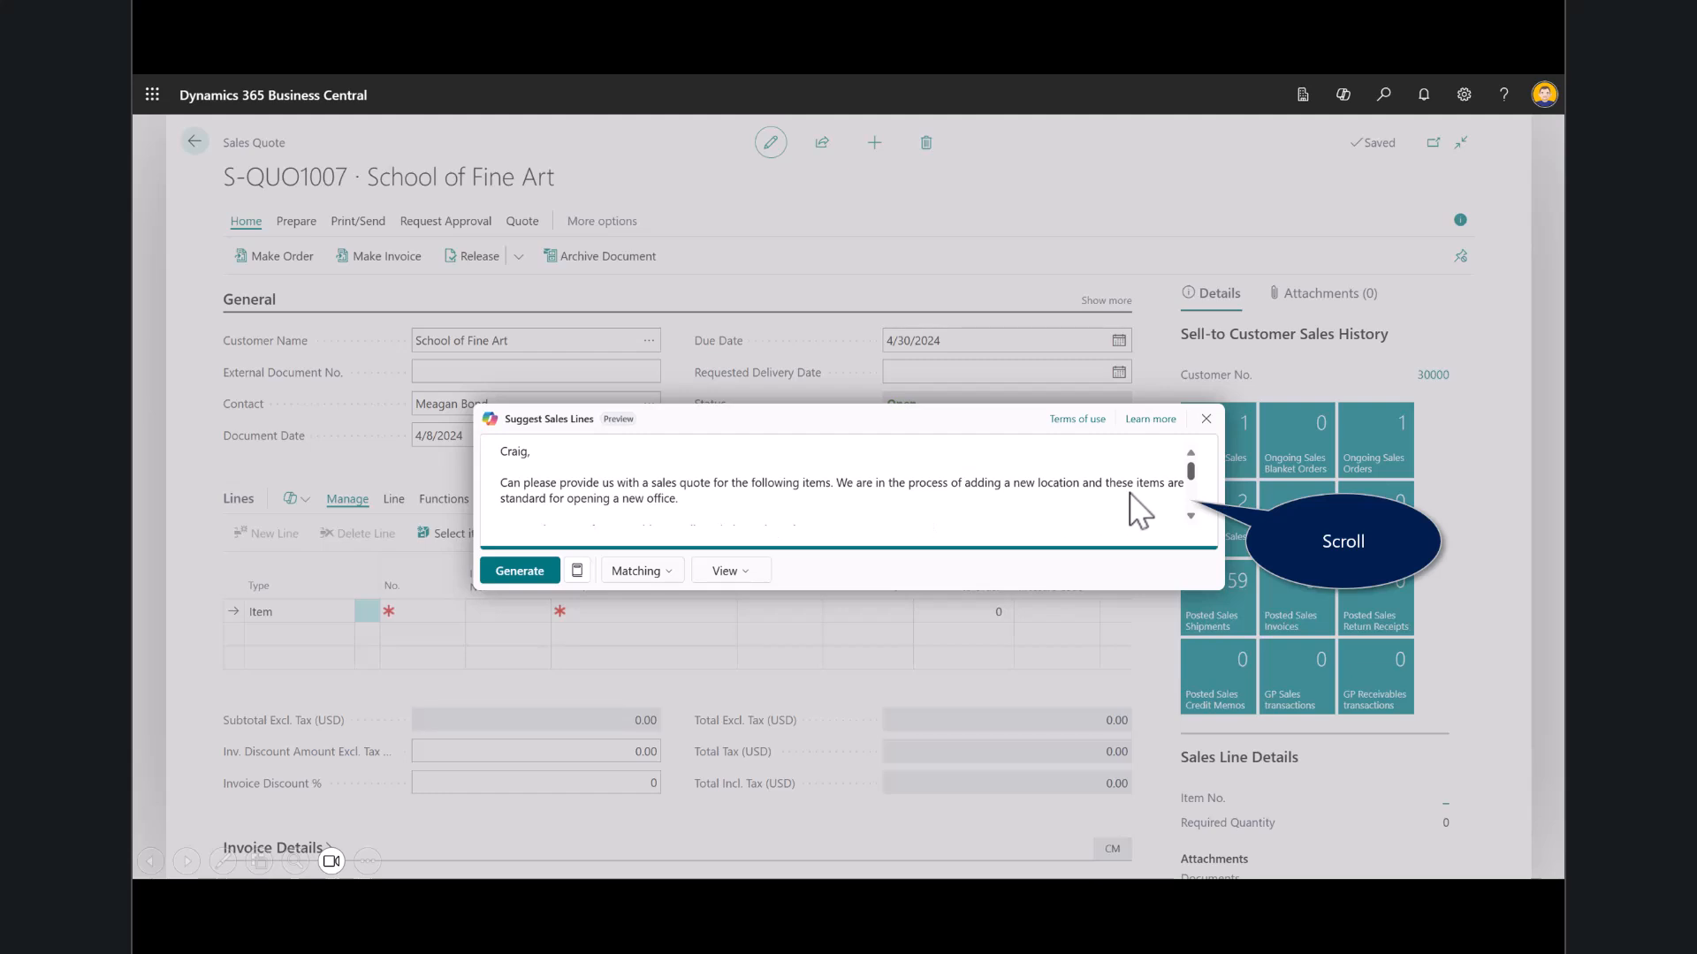
click(1191, 513)
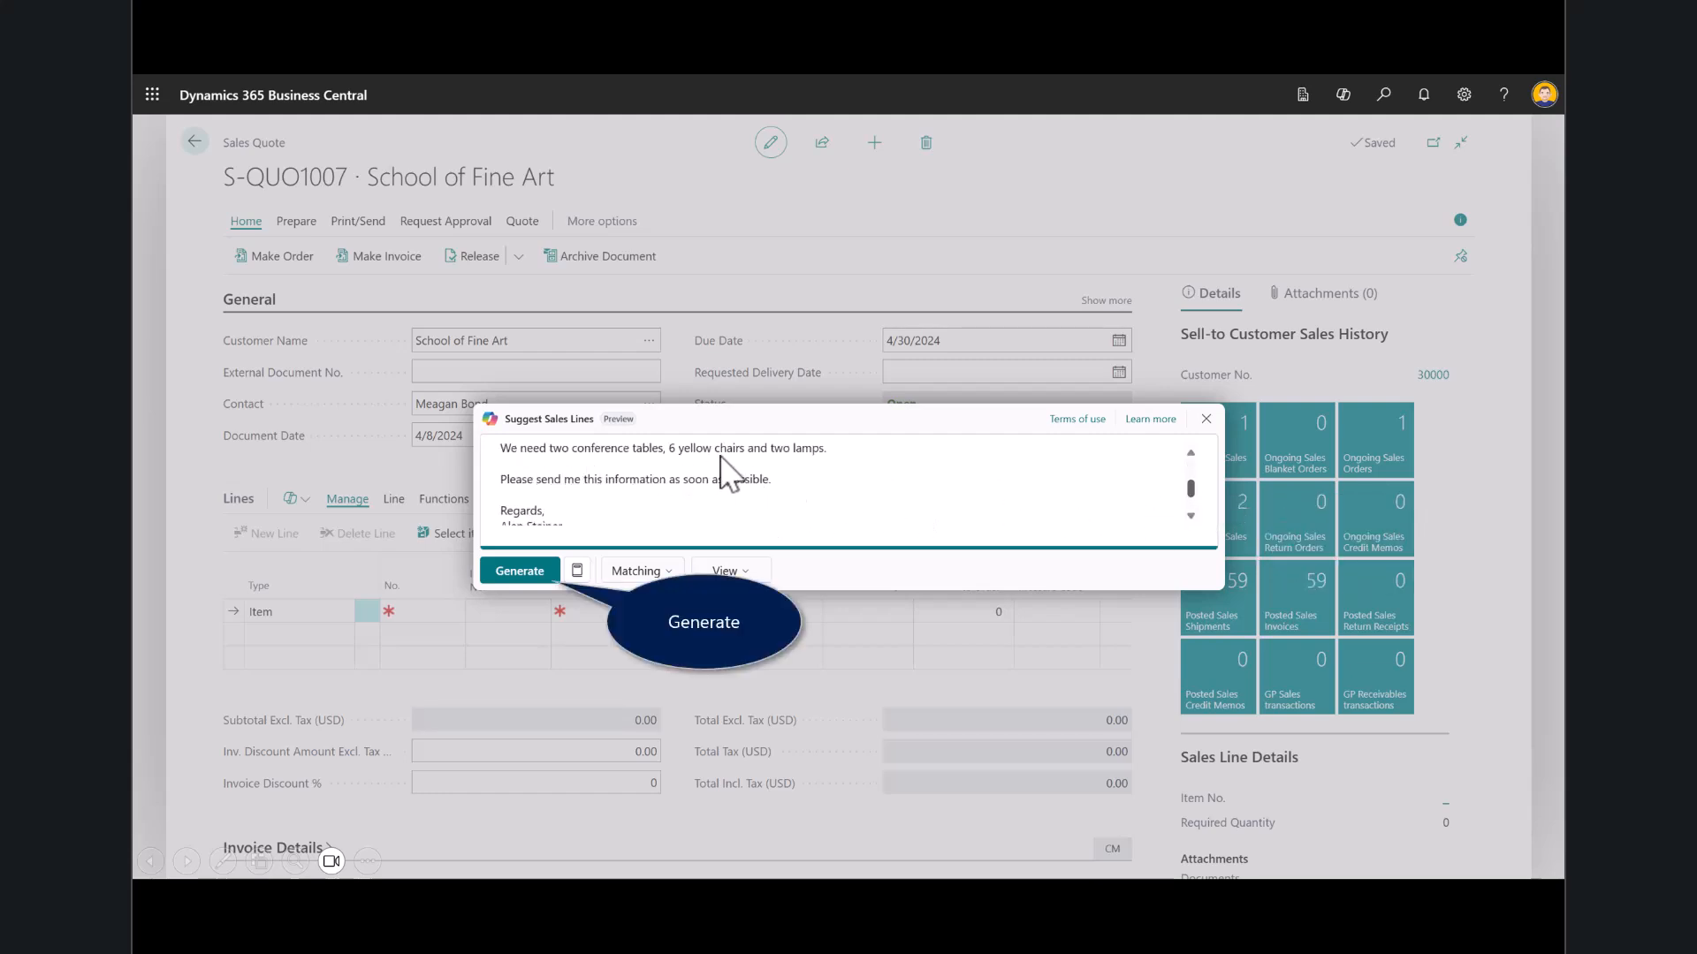
click(534, 570)
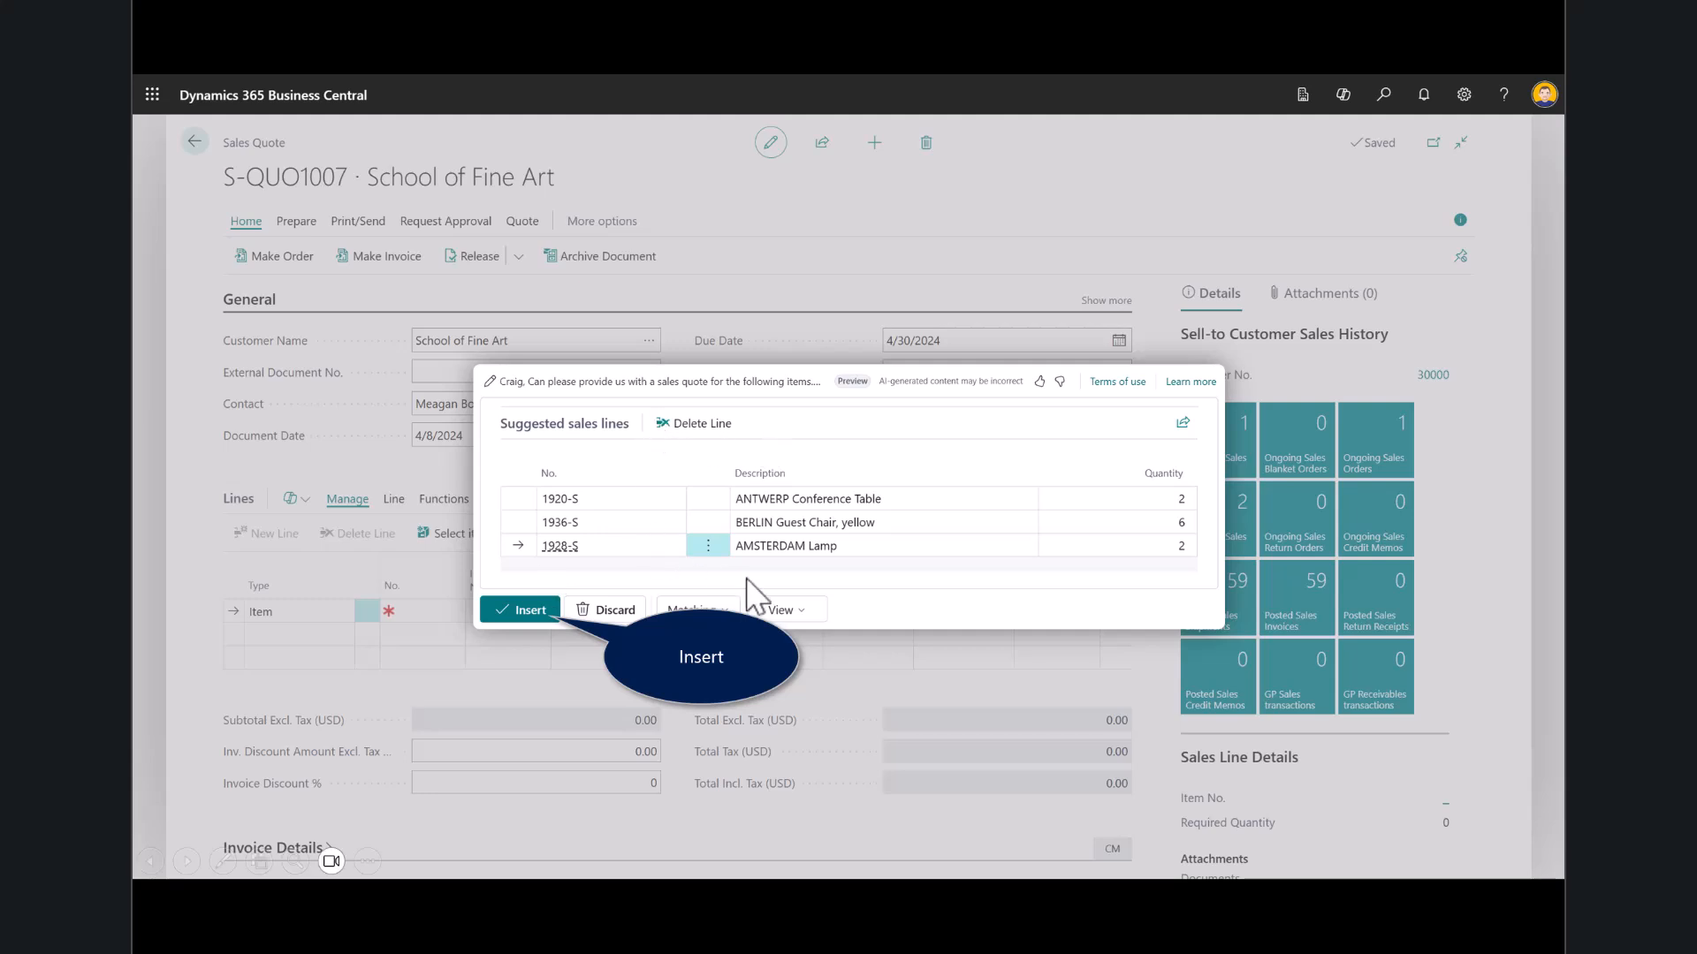
click(532, 615)
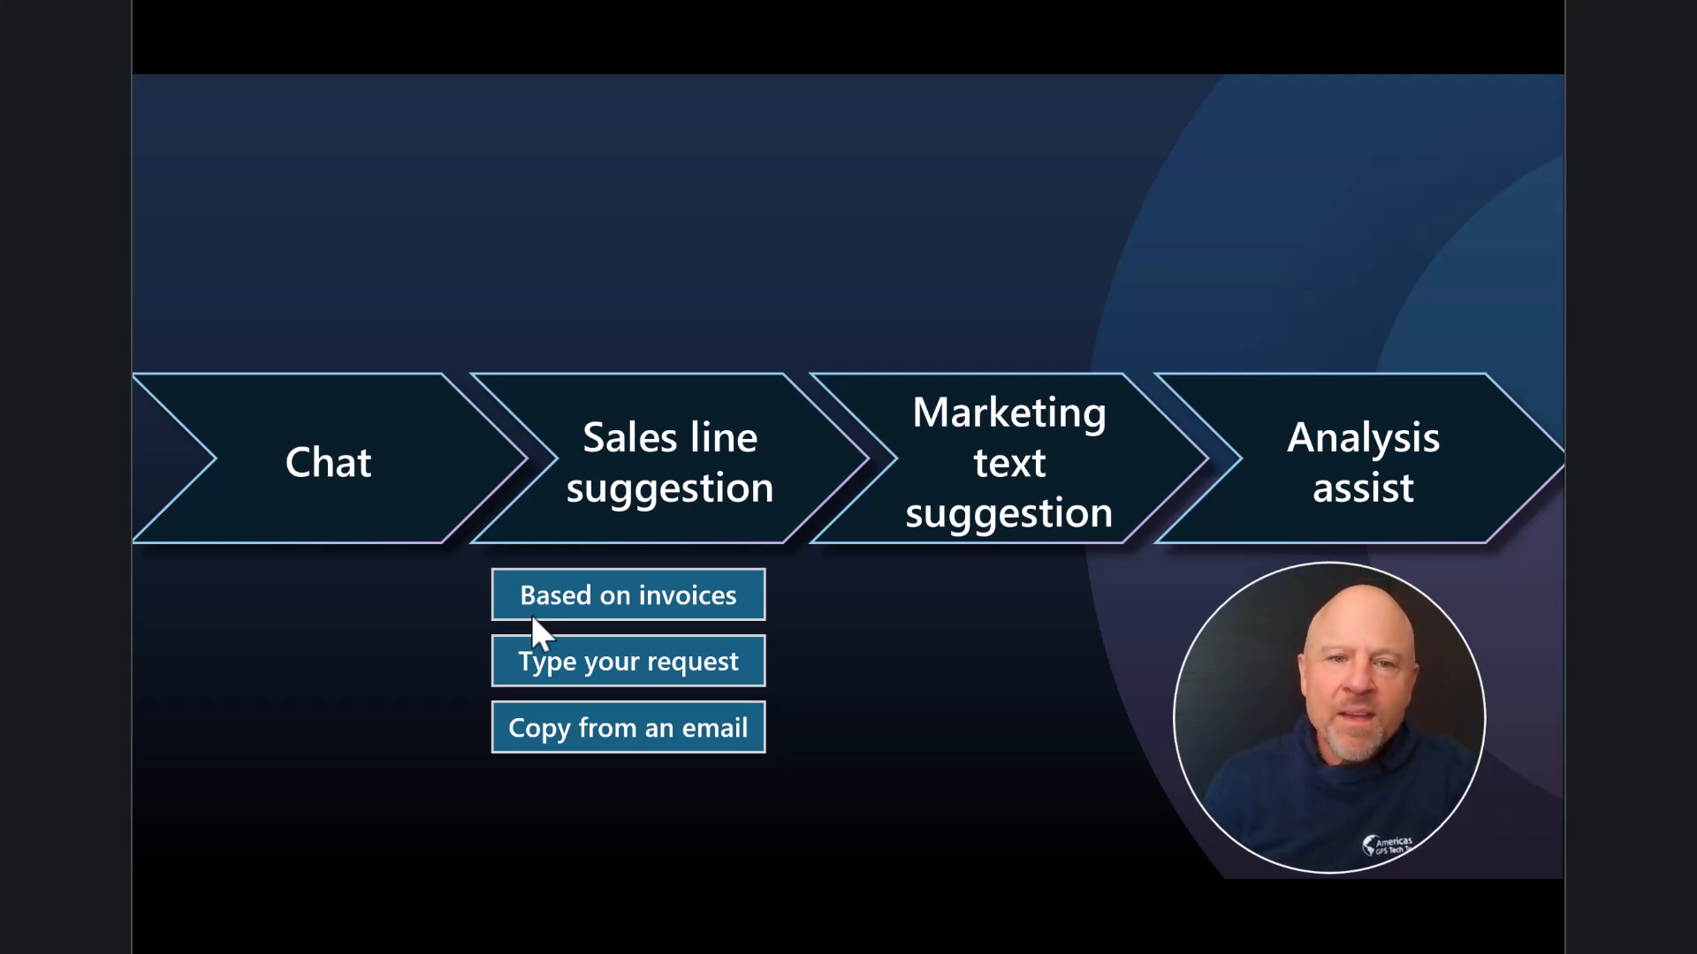
click(532, 616)
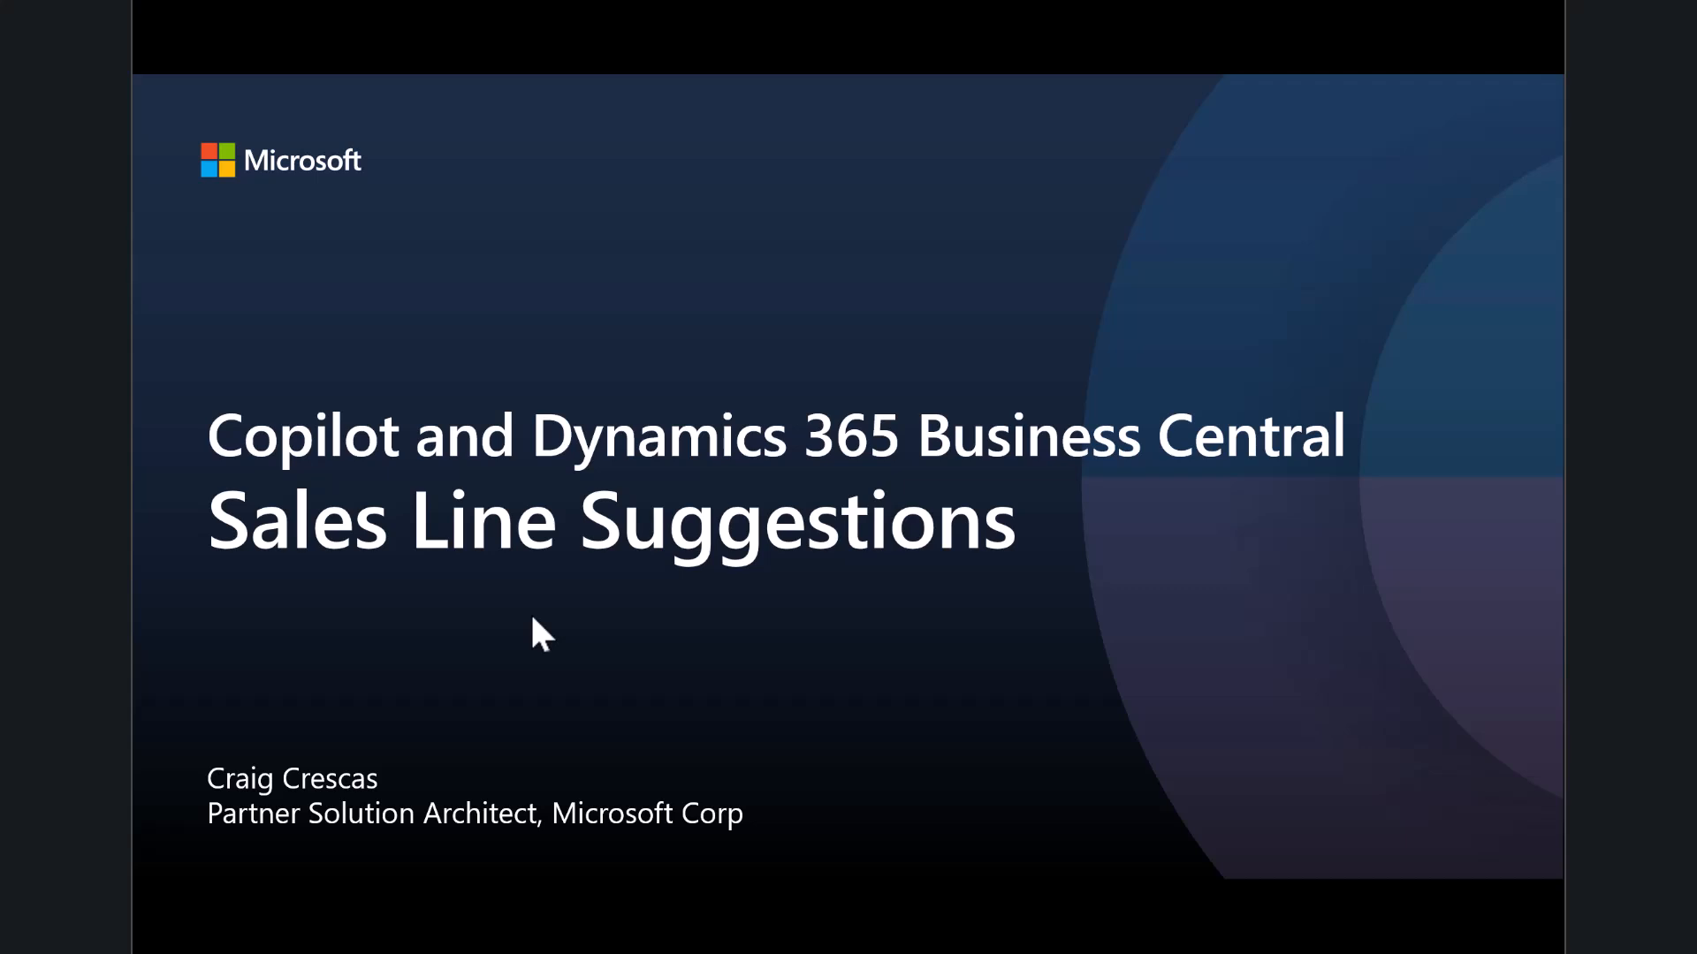